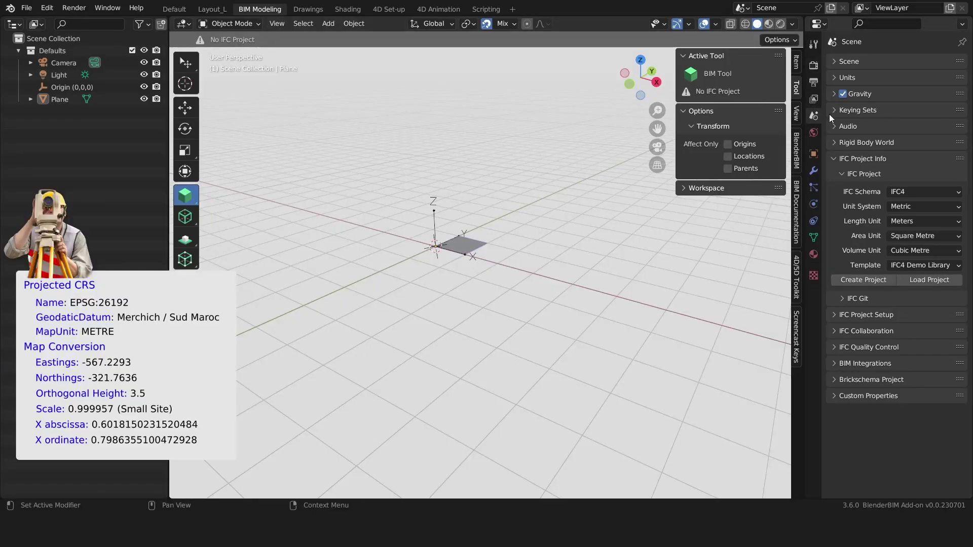
# - Load MY_OPEN_SOURCE_BUILDING.ifc and zoom out to show its site, buildings and grid axes
pyautogui.click(938, 284)
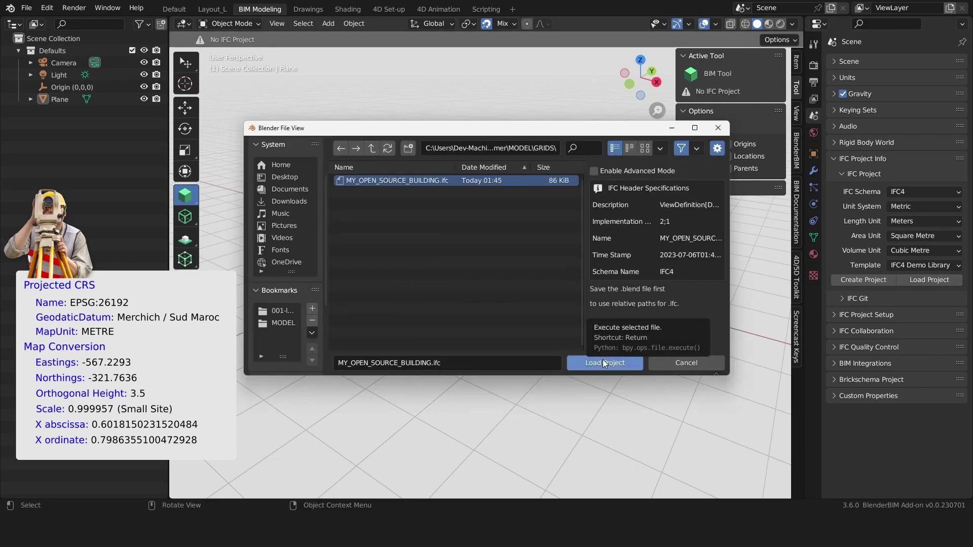
pyautogui.click(594, 363)
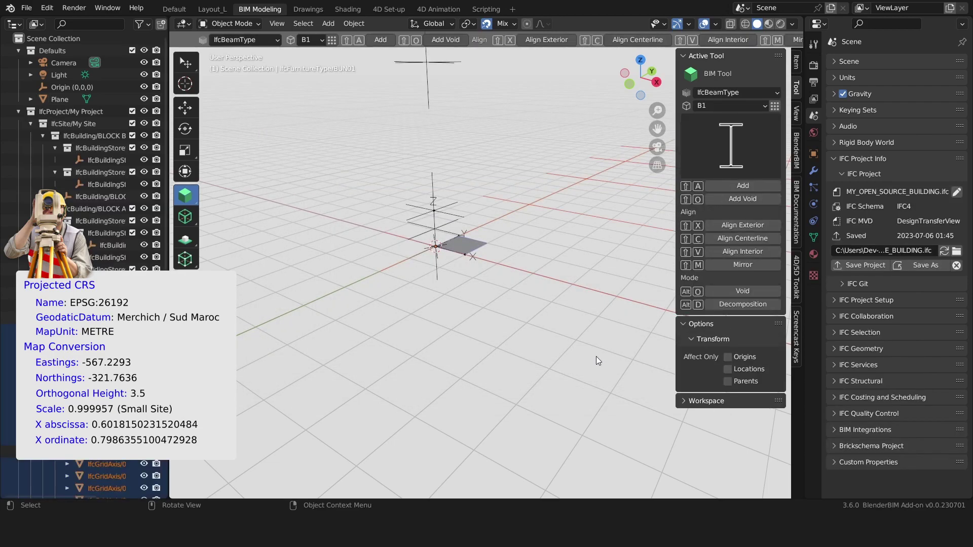
pyautogui.scroll(-3, 597, 343)
pyautogui.keyDown('shift'); pyautogui.moveTo(563, 338); pyautogui.dragTo(487, 328, button='middle'); pyautogui.keyUp('shift')
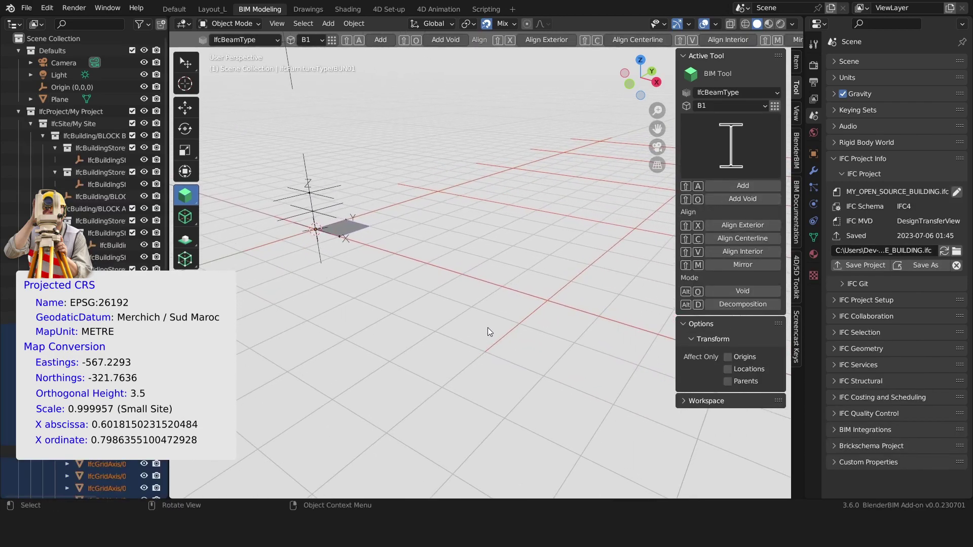
pyautogui.scroll(-2, 488, 327)
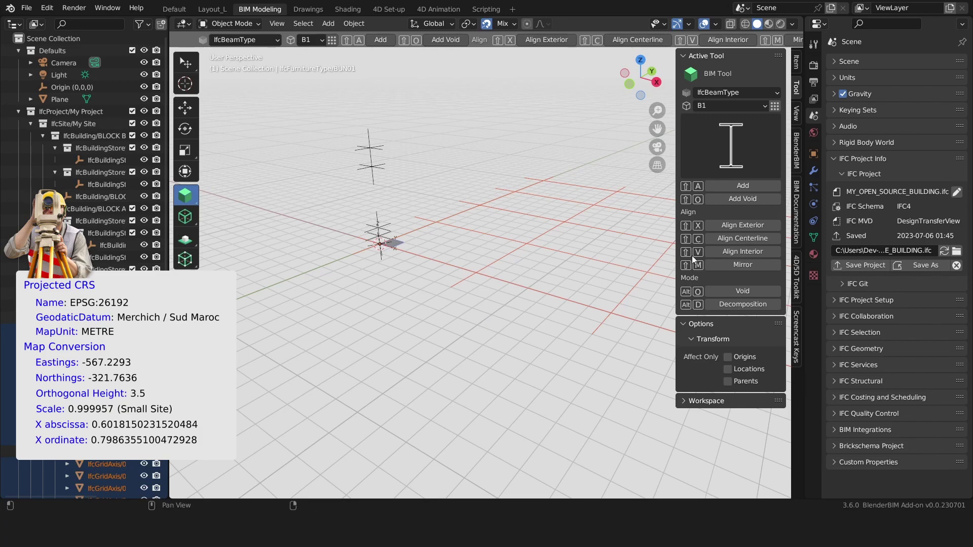
# - In a widened Properties panel, add IFC Georeferencing with a Projected CRS and zero-offset map conversion
pyautogui.click(864, 347)
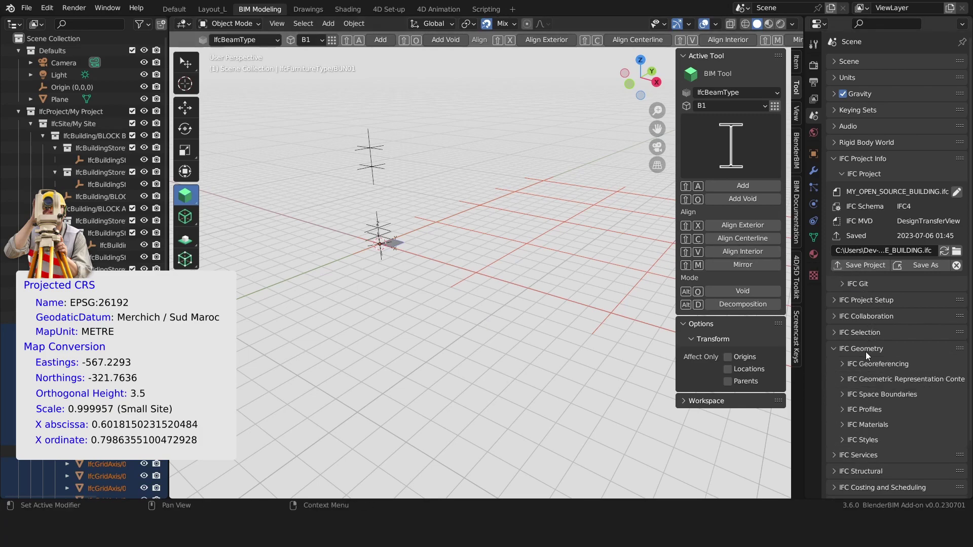
pyautogui.moveTo(792, 344); pyautogui.dragTo(702, 344)
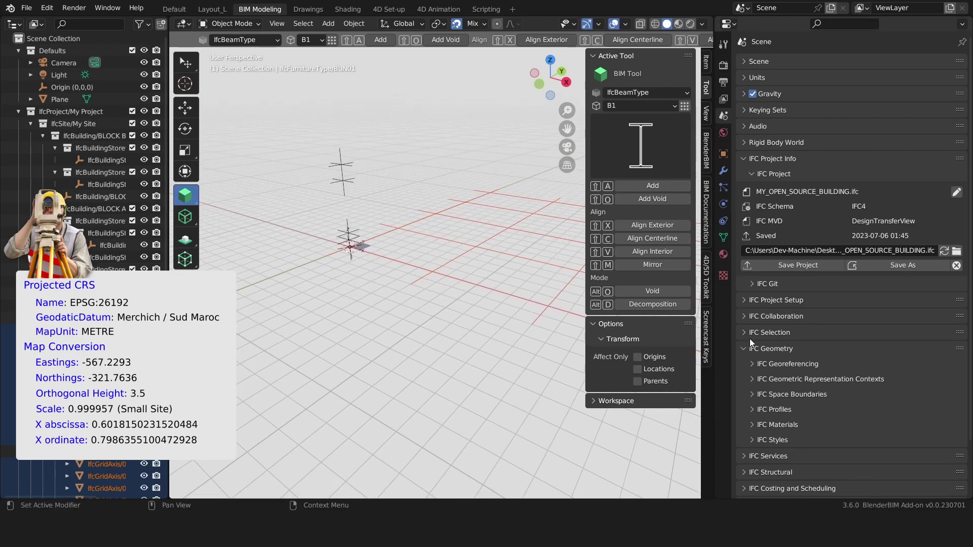
pyautogui.scroll(-2, 782, 330)
pyautogui.click(777, 325)
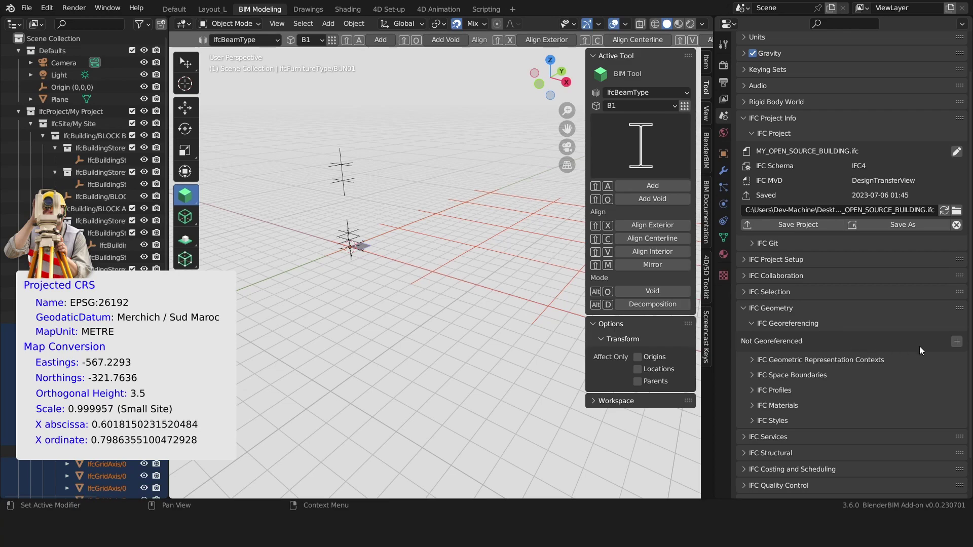
pyautogui.click(956, 342)
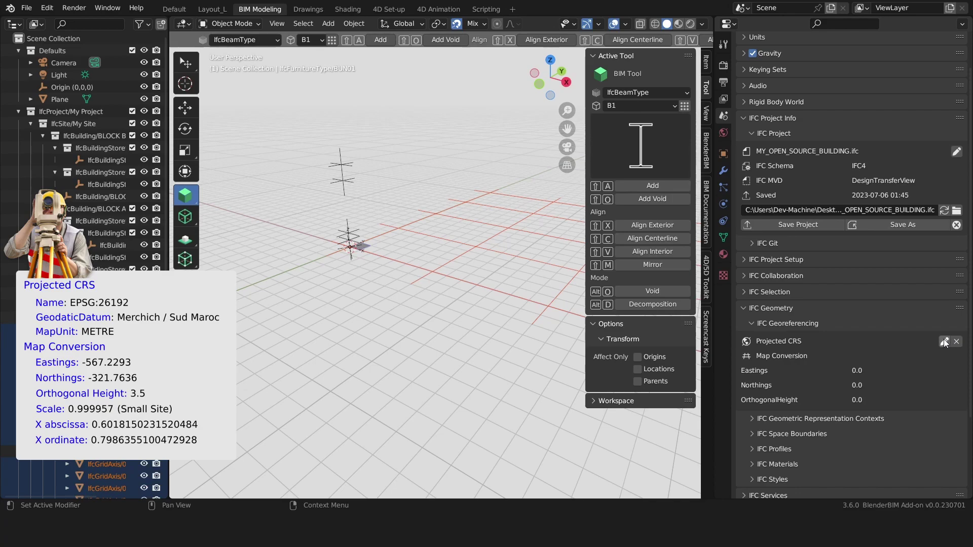
# - Name the CRS EPSG:26192 with geodetic datum Merchich / Sud Maroc and map unit METRE
pyautogui.click(944, 342)
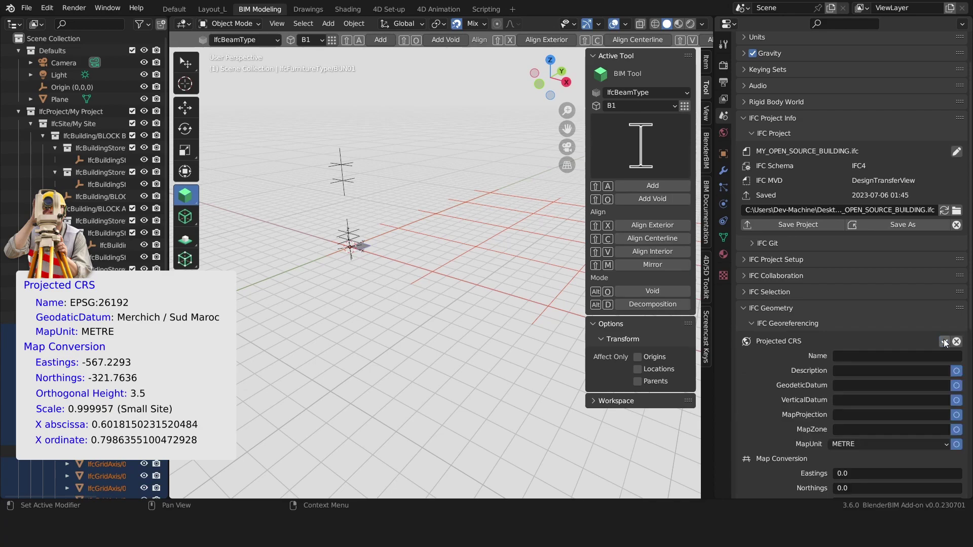
pyautogui.scroll(-2, 861, 274)
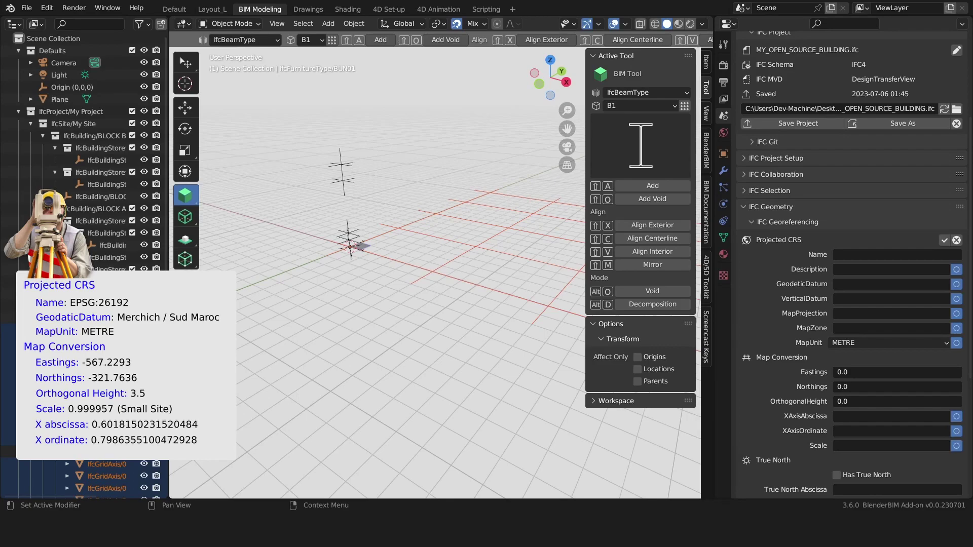
pyautogui.click(942, 255)
pyautogui.write('EPSG:26192')
pyautogui.click(858, 284)
pyautogui.write('Merchich / Sud Maroc')
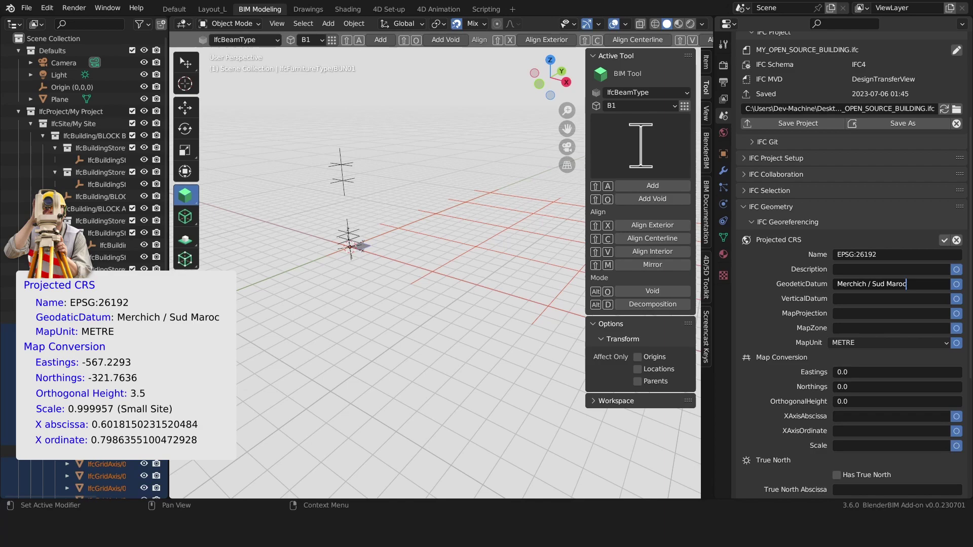
pyautogui.click(866, 346)
pyautogui.click(907, 344)
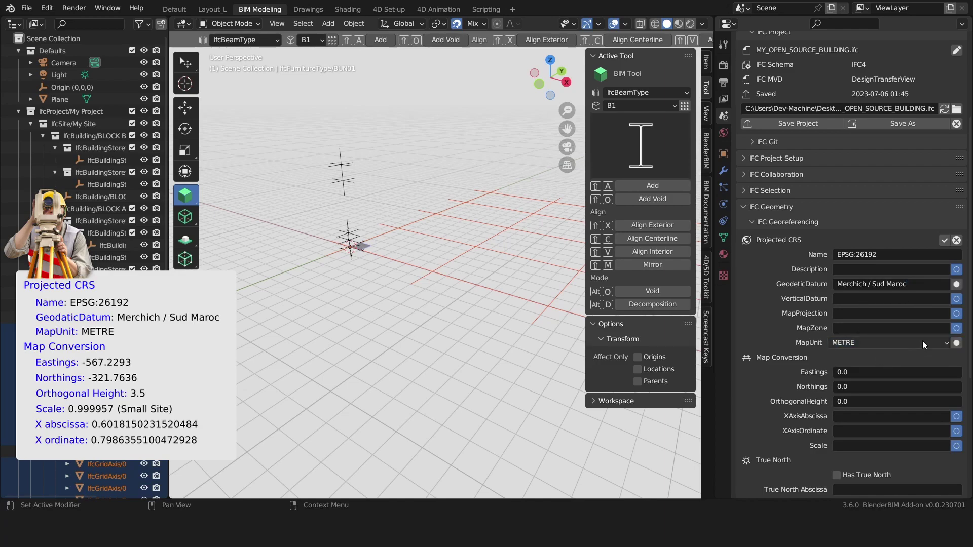
# - Set eastings -567.2293, northings -321.7636 and orthogonal height 3.5
pyautogui.click(886, 373)
pyautogui.write('-567.2293')
pyautogui.press('Return')
pyautogui.click(868, 388)
pyautogui.write('-321.7636')
pyautogui.press('Return')
pyautogui.click(857, 402)
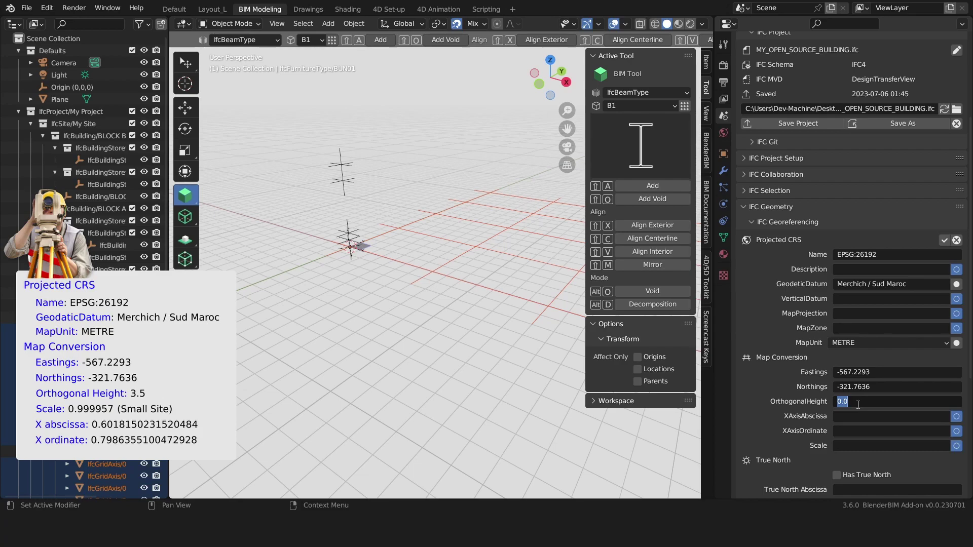
pyautogui.write('3500')
pyautogui.press('BackSpace')
pyautogui.press('BackSpace')
pyautogui.press('BackSpace')
pyautogui.write('.5')
pyautogui.press('Return')
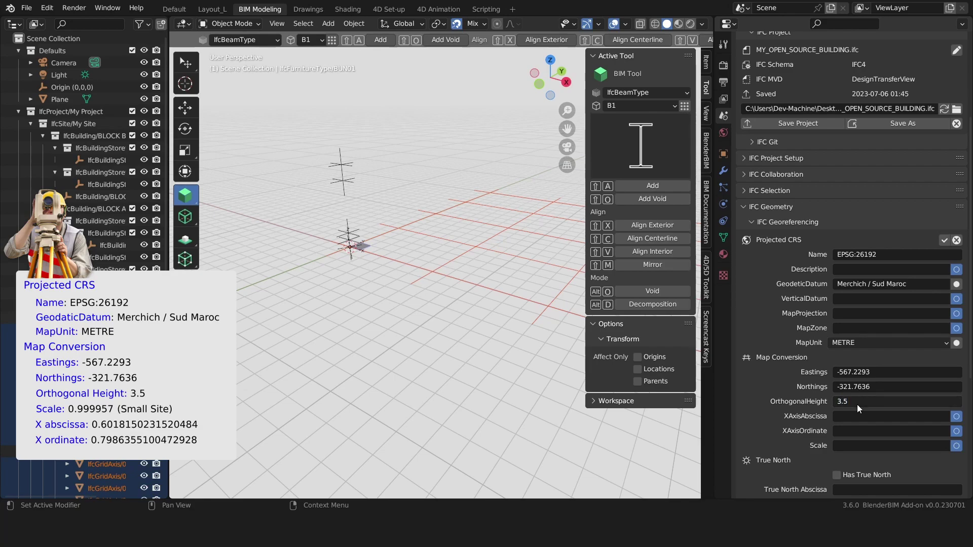
# - Paste in the X-axis abscissa and X-axis ordinate values
pyautogui.click(910, 417)
pyautogui.write('0.6018150231520484')
pyautogui.click(885, 431)
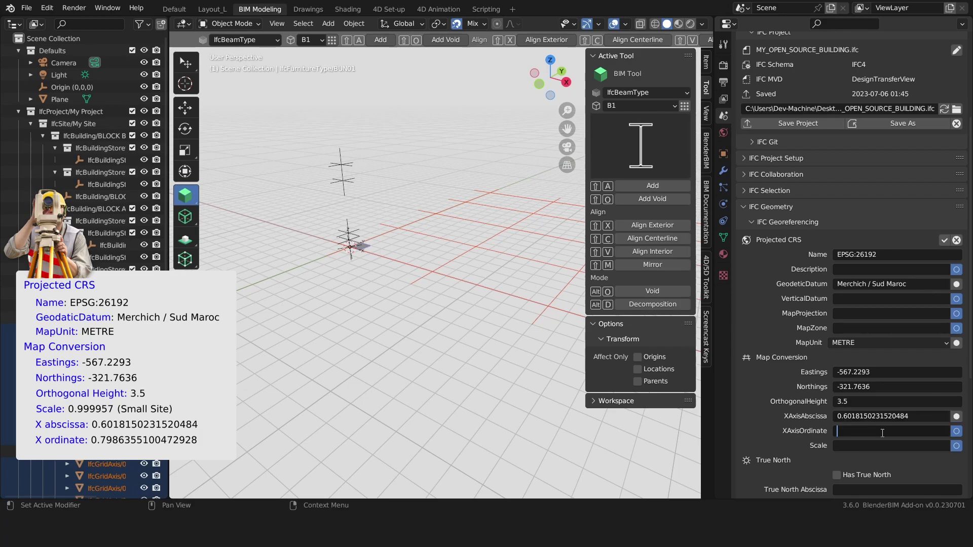
pyautogui.write('0.7986355100472928')
pyautogui.press('Return')
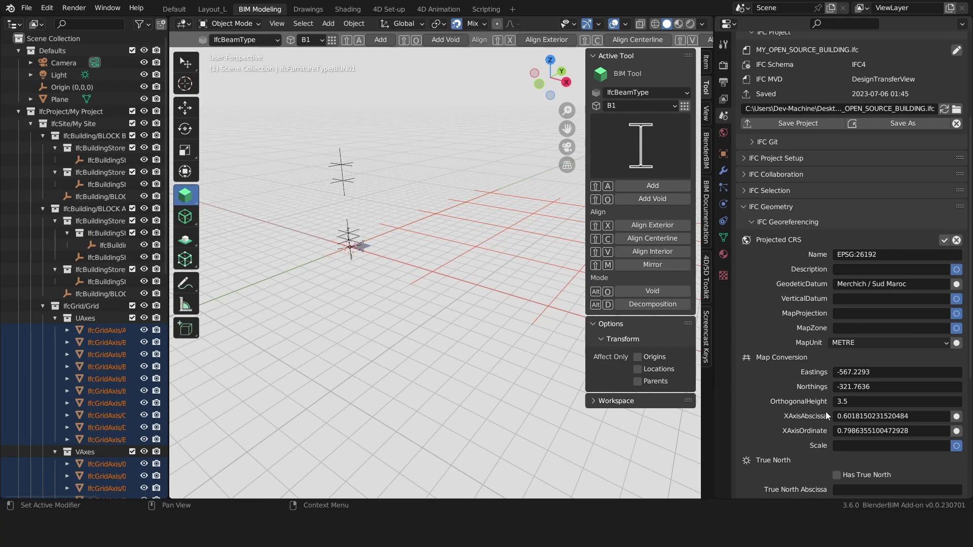
# - Apply the georeferencing, recheck the X-axis abscissa unchanged, and reapply, giving a -53.0 angle
pyautogui.click(944, 240)
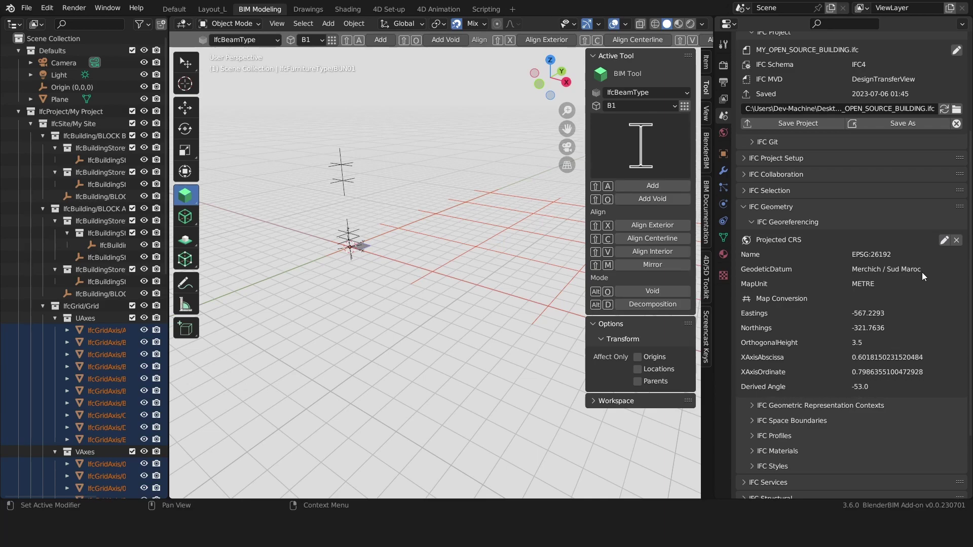
pyautogui.click(940, 241)
pyautogui.click(847, 379)
pyautogui.press('Escape')
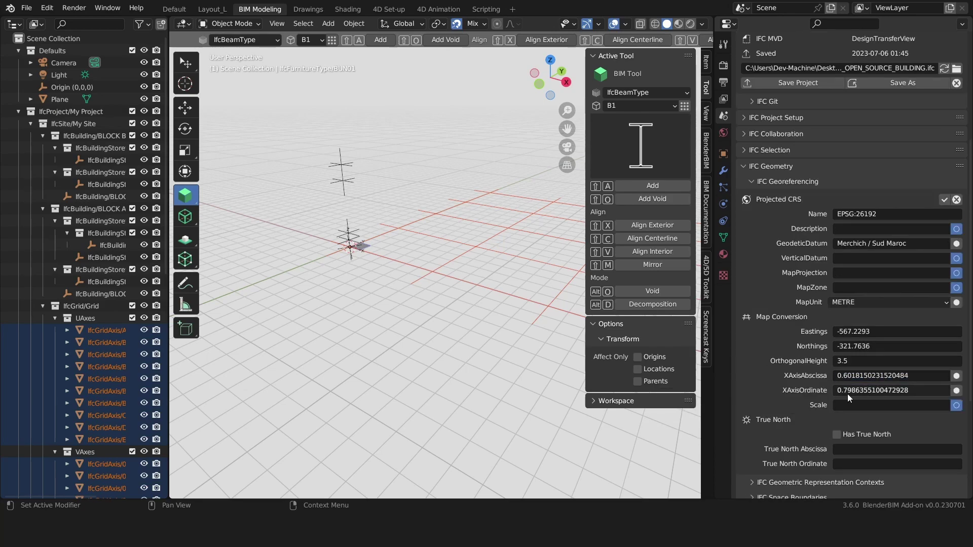
pyautogui.click(945, 199)
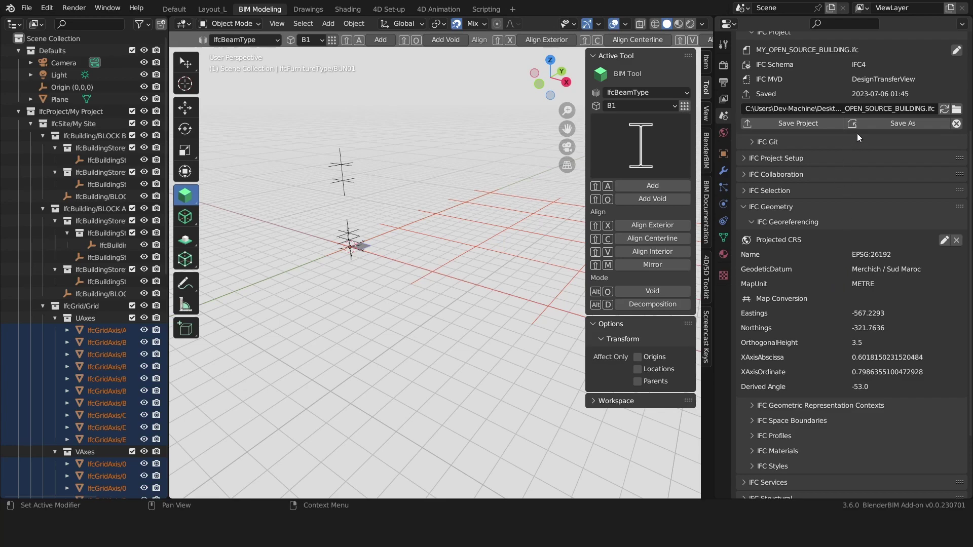
# - Export the georeferenced project as BlenderBIM_Referenced_Model.ifc via Save As
pyautogui.click(891, 125)
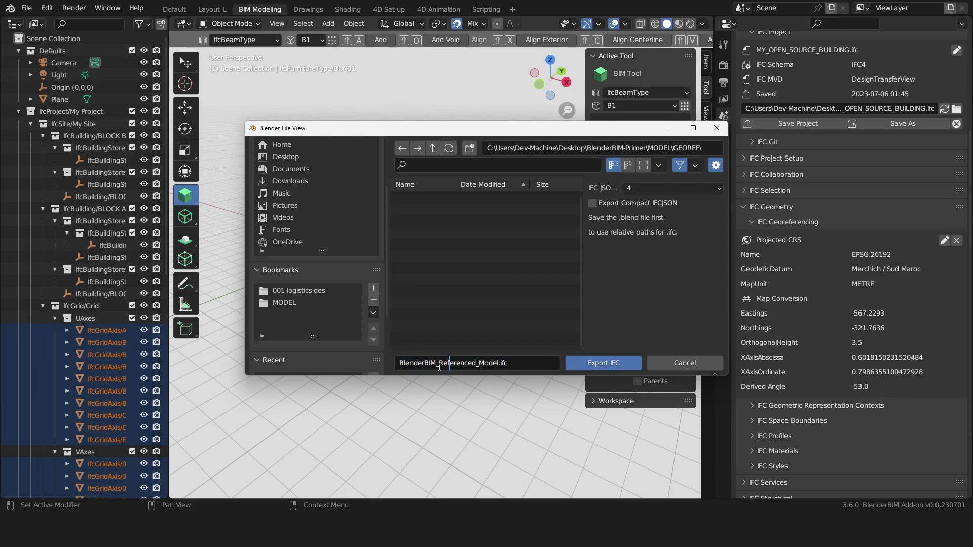
pyautogui.click(498, 363)
pyautogui.click(588, 365)
pyautogui.click(588, 364)
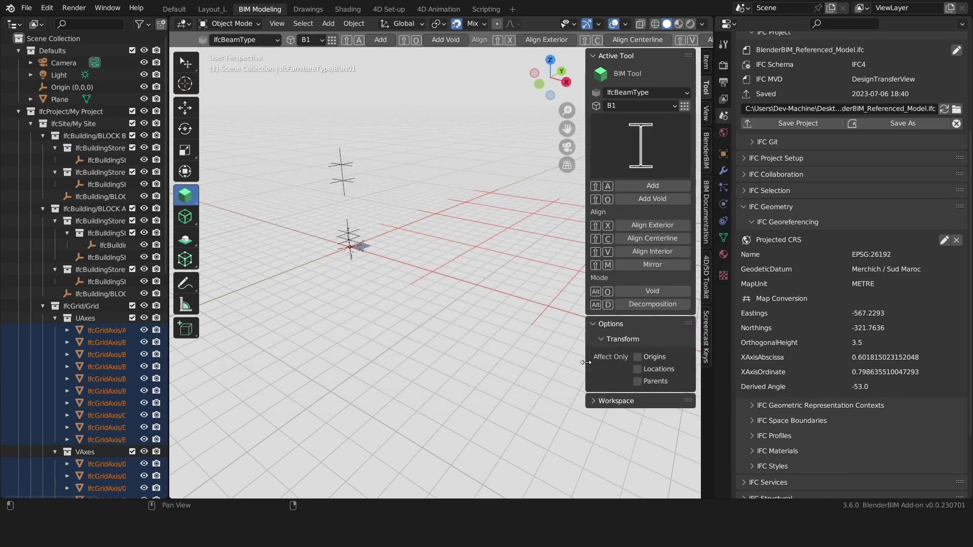
pyautogui.keyDown('shift'); pyautogui.moveTo(585, 362); pyautogui.dragTo(442, 257, button='middle'); pyautogui.keyUp('shift')
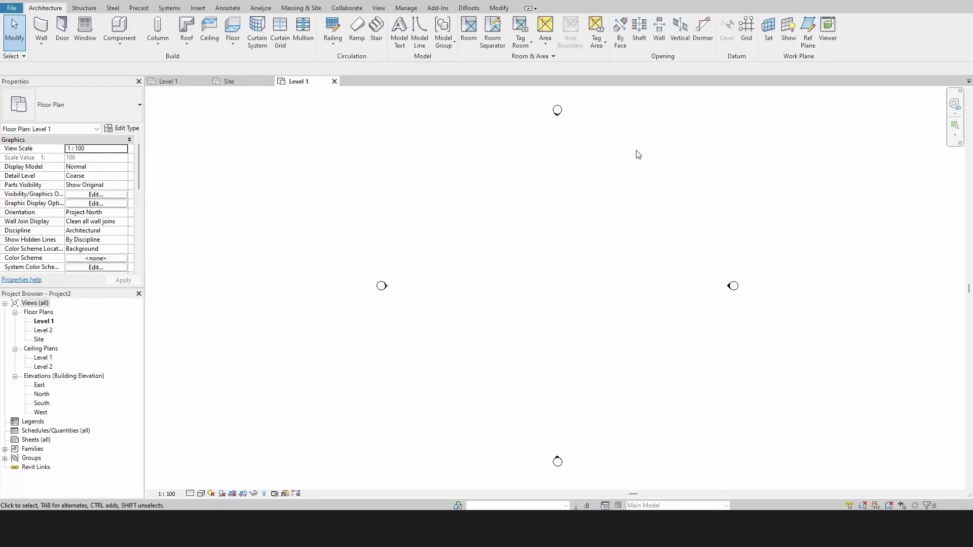
# - Open the Site floor plan and start Manage > Coordinates > Specify Coordinates at Point
pyautogui.moveTo(658, 170); pyautogui.dragTo(651, 167, button='middle')
pyautogui.doubleClick(39, 339)
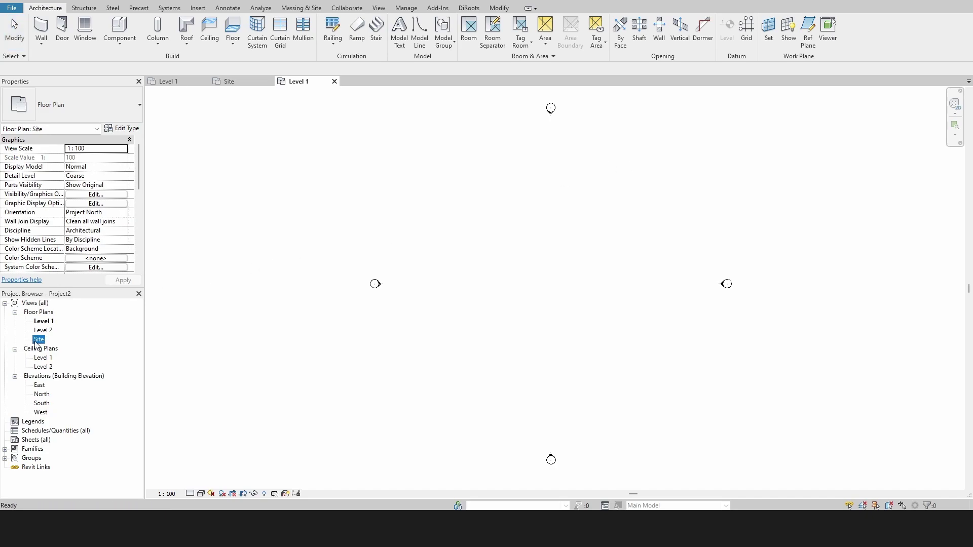
pyautogui.click(406, 8)
pyautogui.click(440, 34)
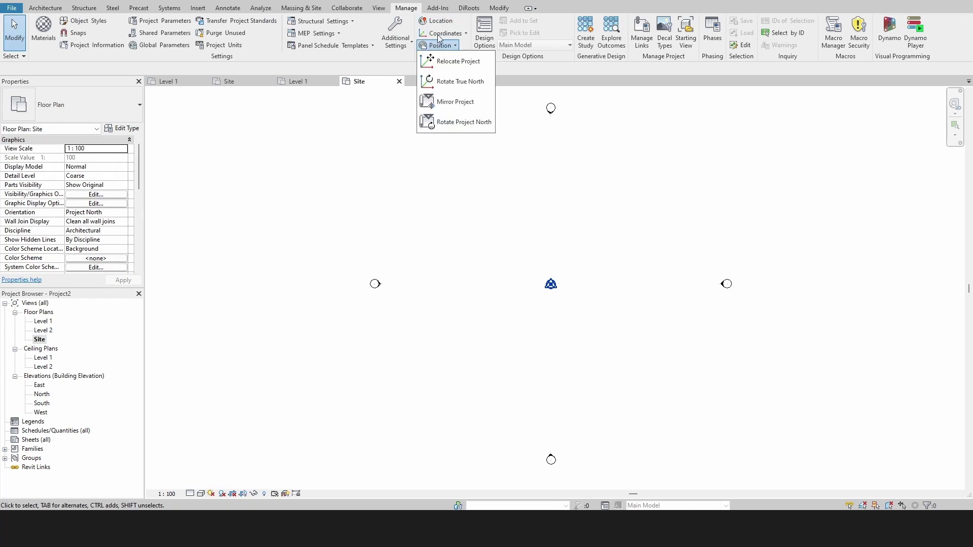
pyautogui.click(439, 124)
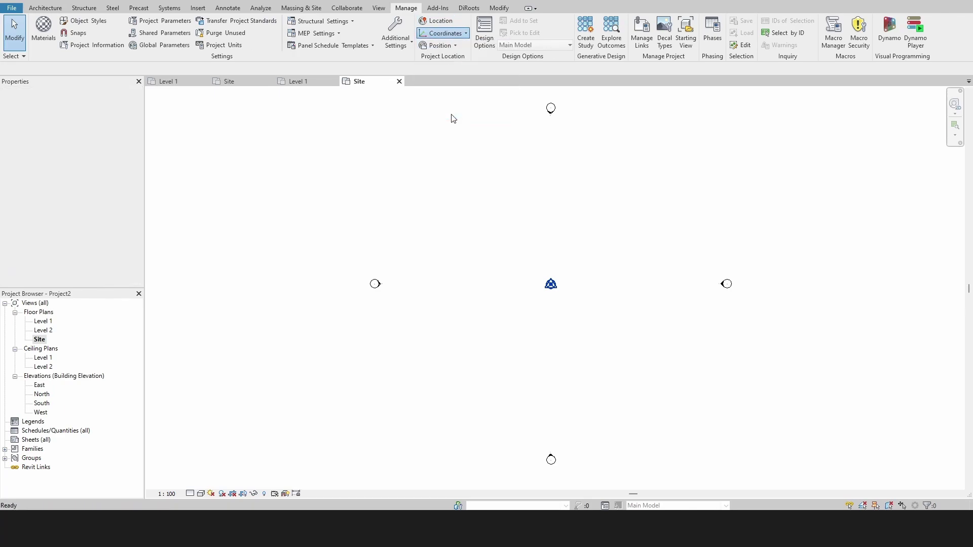
pyautogui.scroll(3, 564, 300)
pyautogui.scroll(2, 564, 301)
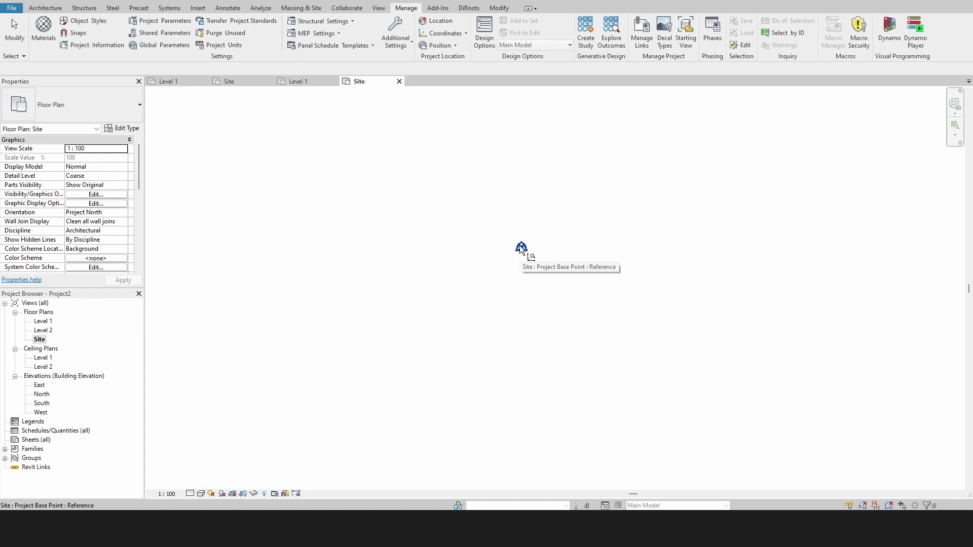
# - Pick the project base point and enter N/S -321763.6, E/W -567229.3, elevation 3500
pyautogui.click(522, 248)
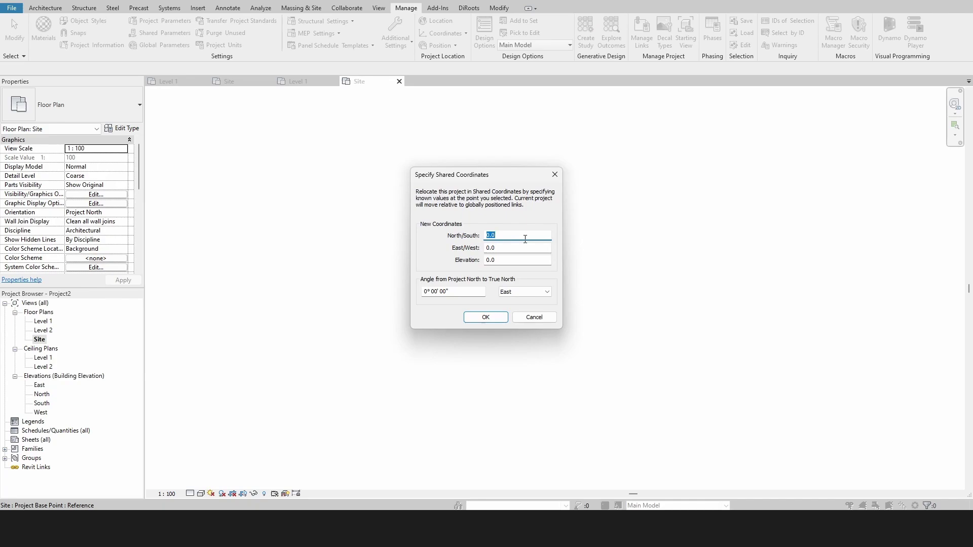
pyautogui.write('-567229.36')
pyautogui.press('BackSpace')
pyautogui.press('Tab')
pyautogui.doubleClick(522, 239)
pyautogui.press('Tab')
pyautogui.write('-567229.3')
pyautogui.click(527, 235)
pyautogui.write('-3')
pyautogui.press('Tab')
pyautogui.press('Tab')
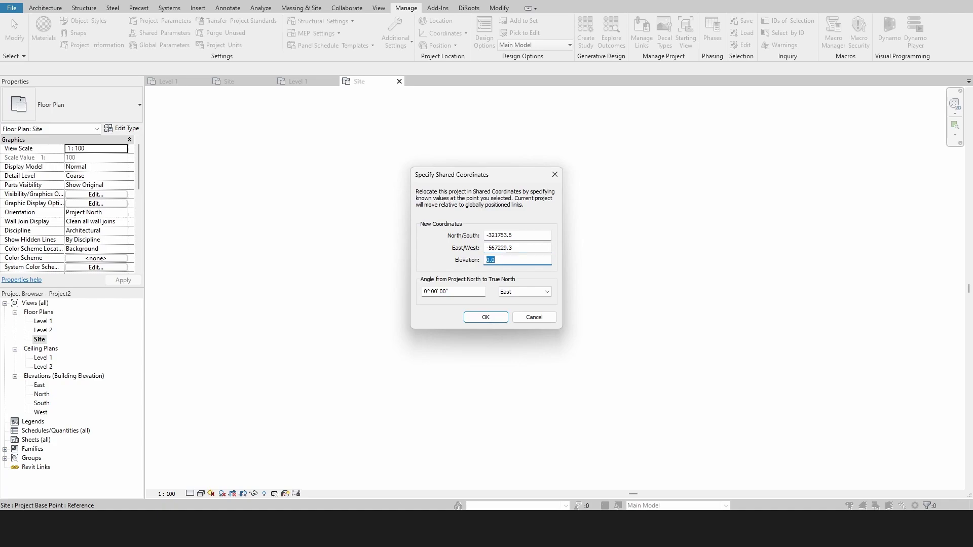
pyautogui.write('35')
pyautogui.press('Tab')
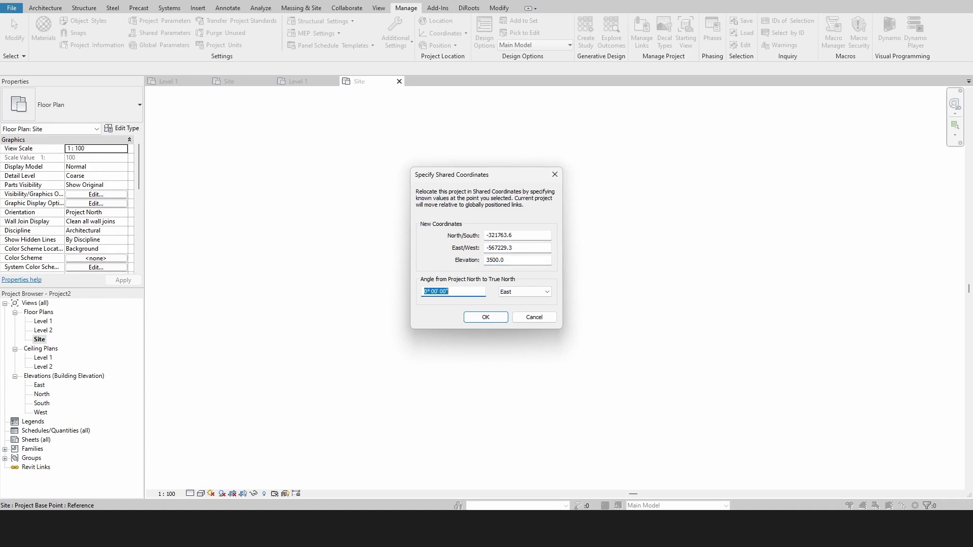
# - Set the true-north angle to -53° East
pyautogui.click(425, 292)
pyautogui.press('Delete')
pyautogui.write('-53')
pyautogui.click(510, 293)
pyautogui.click(506, 301)
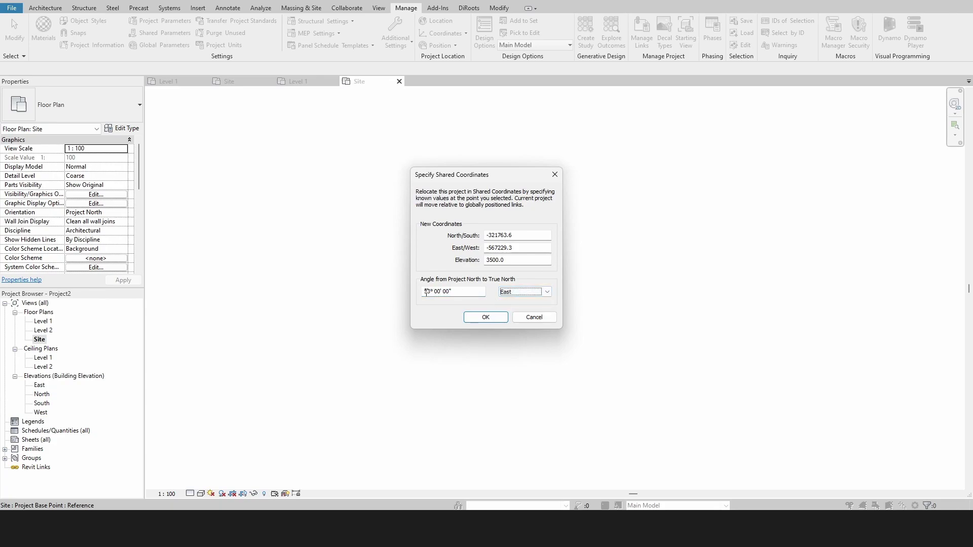
pyautogui.click(426, 293)
pyautogui.write('-')
# - Confirm the coordinates, then select the survey point to read N/S, E/W and Elev 0.0
pyautogui.click(485, 317)
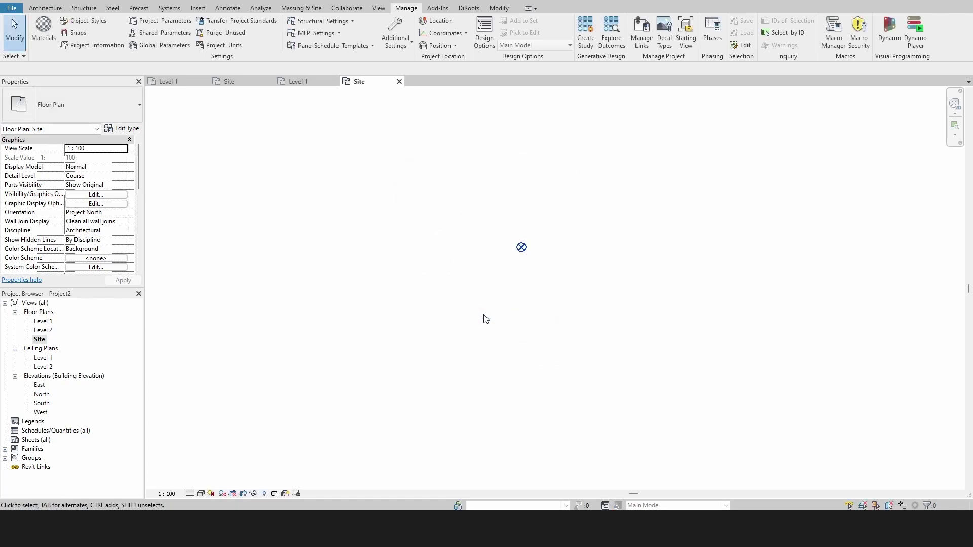
pyautogui.scroll(-10, 486, 318)
pyautogui.scroll(-5, 485, 318)
pyautogui.moveTo(516, 125); pyautogui.dragTo(522, 157, button='middle')
pyautogui.click(517, 135)
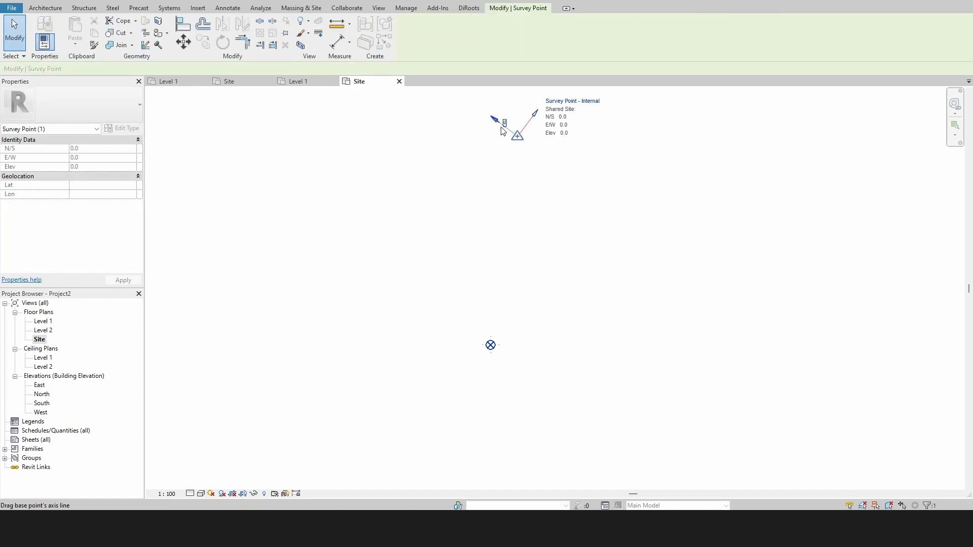
# - Link BlenderBIM_Referenced_Model.ifc from the GEOREF folder into the project with Link IFC
pyautogui.click(520, 294)
pyautogui.moveTo(519, 294); pyautogui.dragTo(537, 297, button='middle')
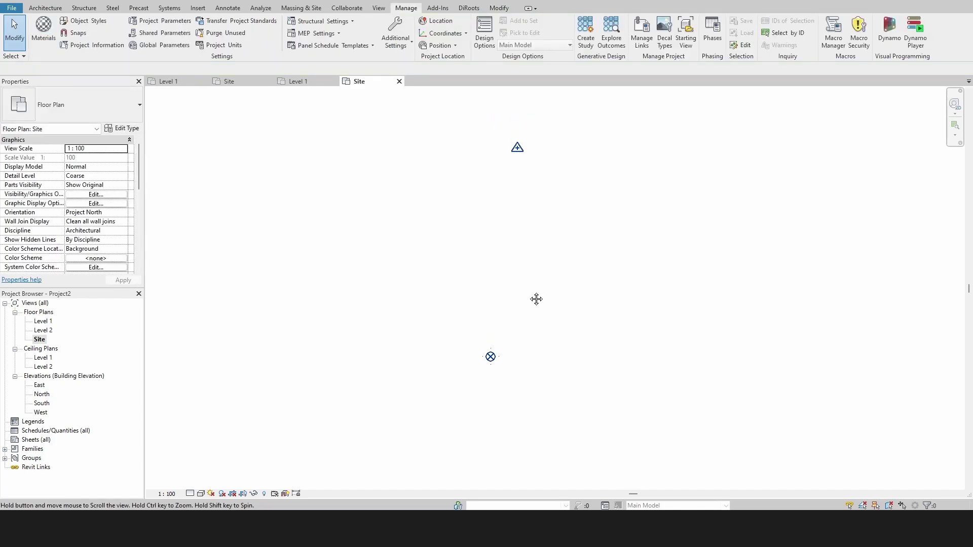
pyautogui.click(198, 7)
pyautogui.click(58, 34)
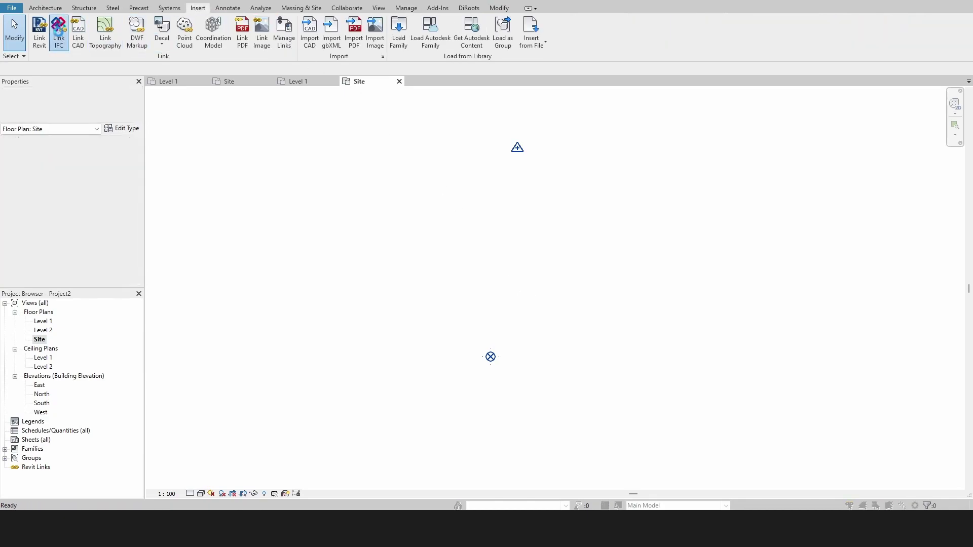
pyautogui.click(472, 153)
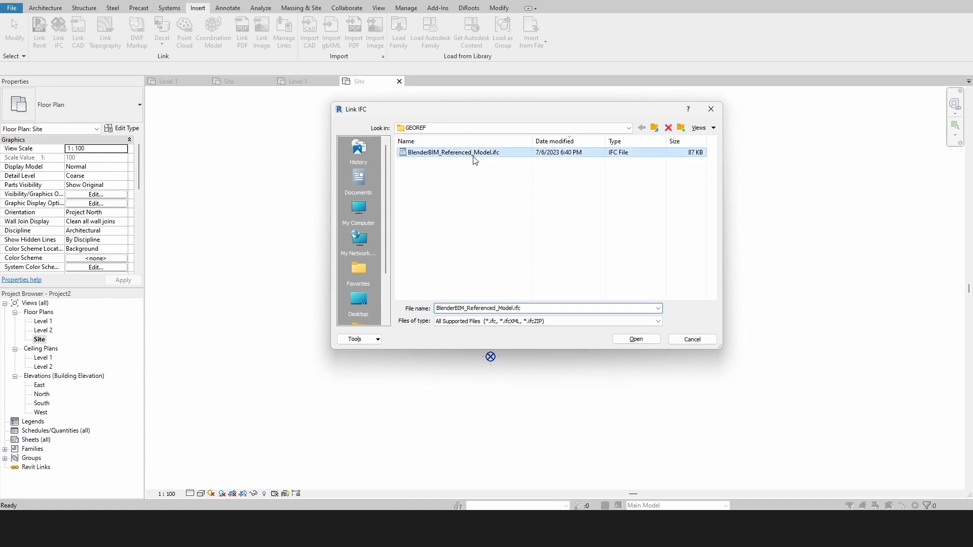
pyautogui.click(631, 339)
# - Look over the rotated linked grid and select the linked IFC model
pyautogui.scroll(8, 488, 347)
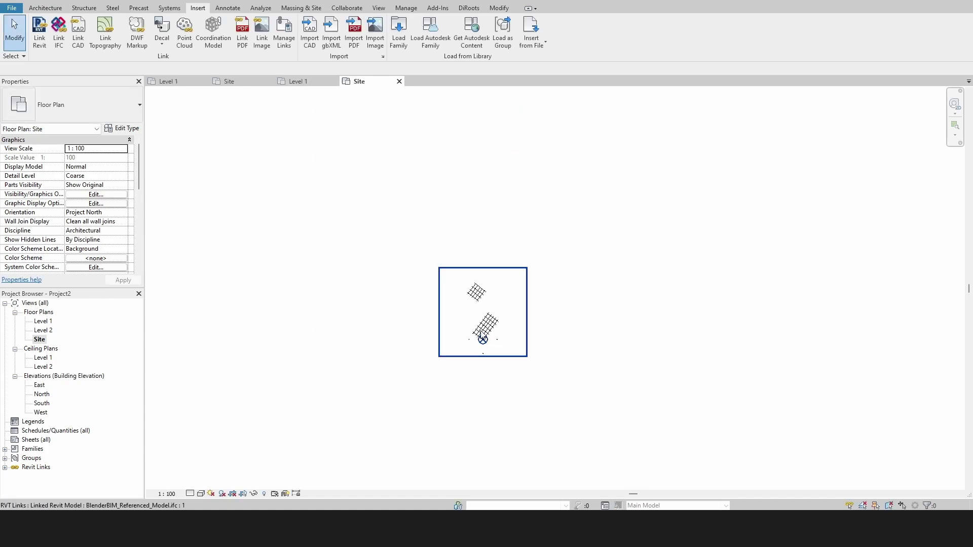
pyautogui.scroll(8, 487, 334)
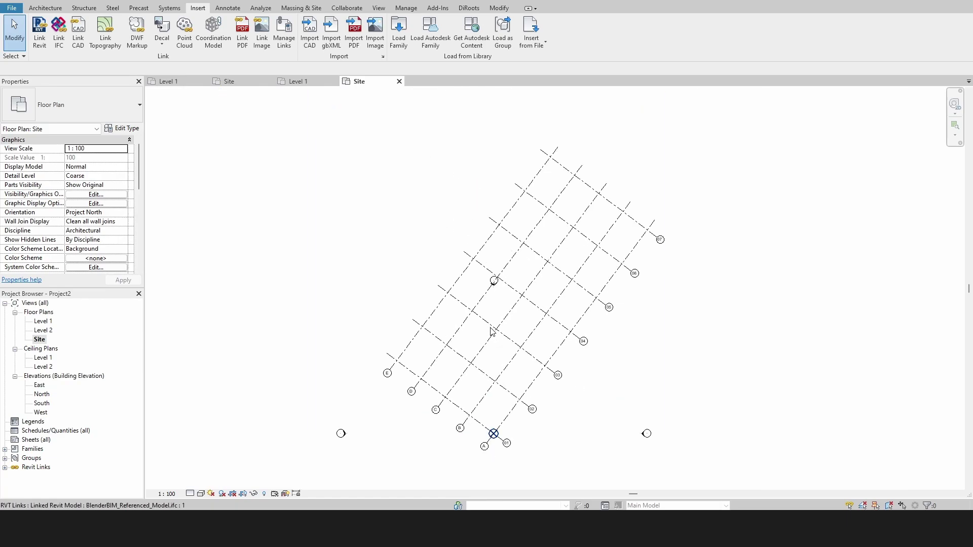
pyautogui.moveTo(497, 327); pyautogui.dragTo(508, 319, button='middle')
pyautogui.scroll(-2, 504, 310)
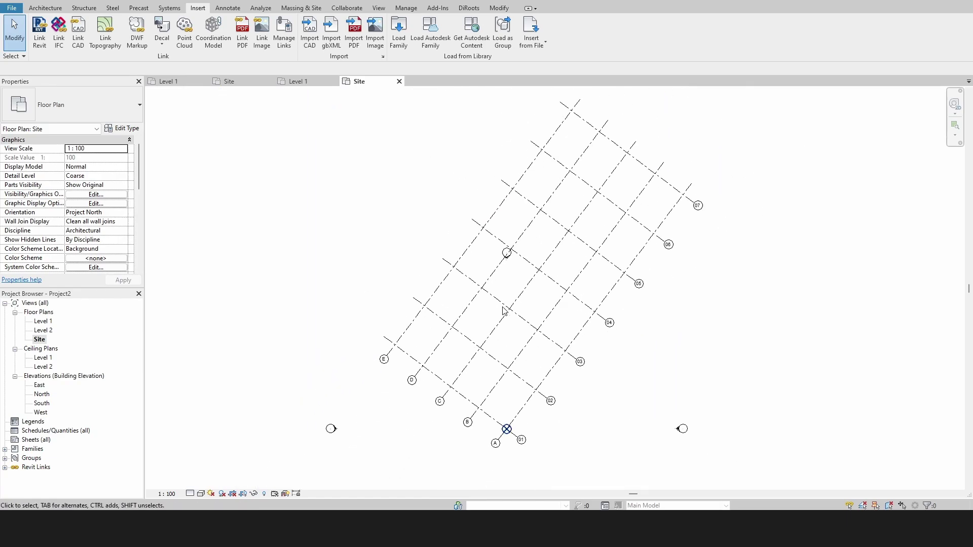
pyautogui.scroll(-3, 504, 310)
pyautogui.click(508, 340)
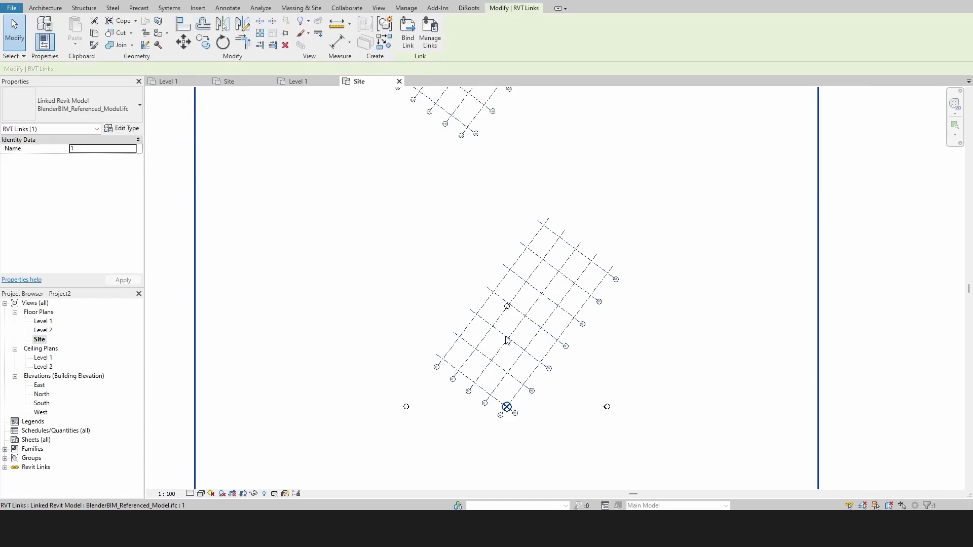
pyautogui.scroll(-2, 507, 340)
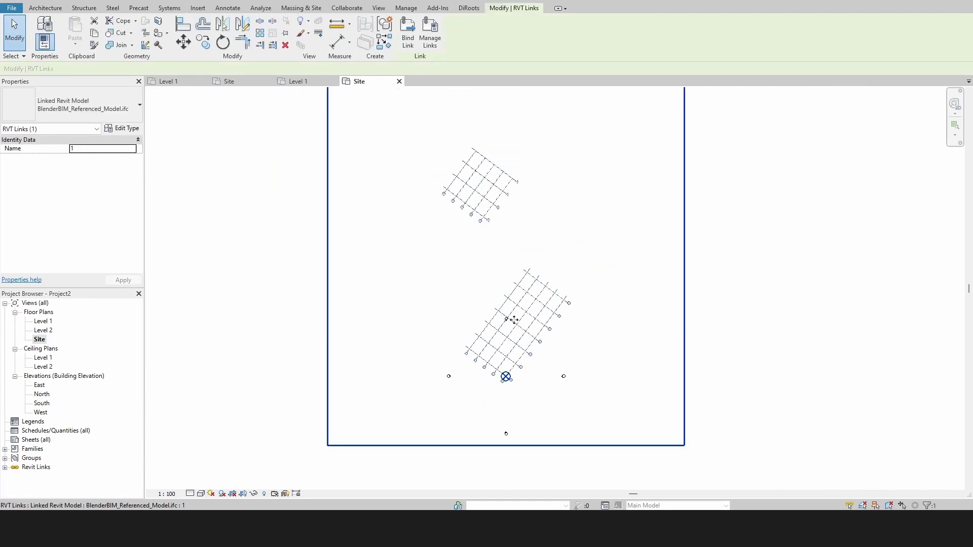
# - Reposition the linked IFC to the Project Base Point with its orientation reset
pyautogui.rightClick(523, 305)
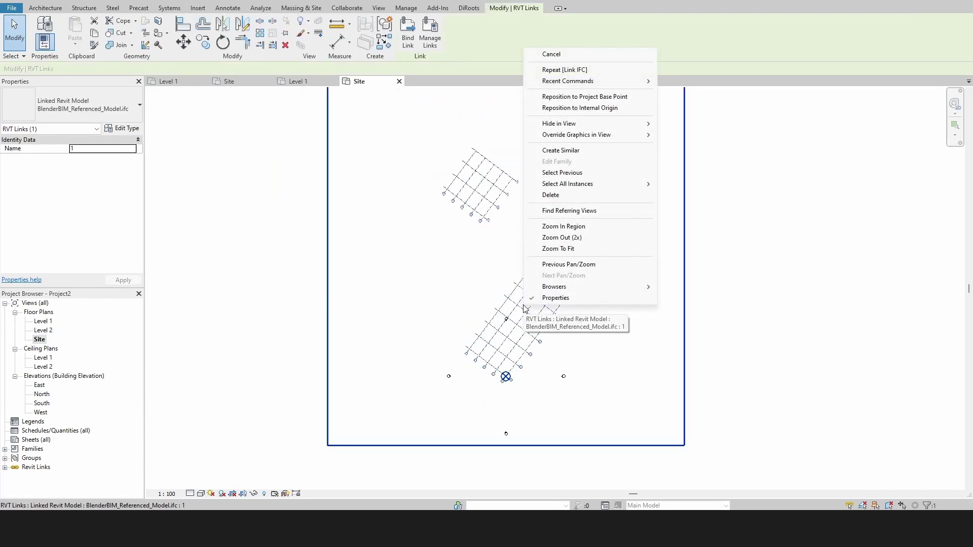
pyautogui.click(584, 99)
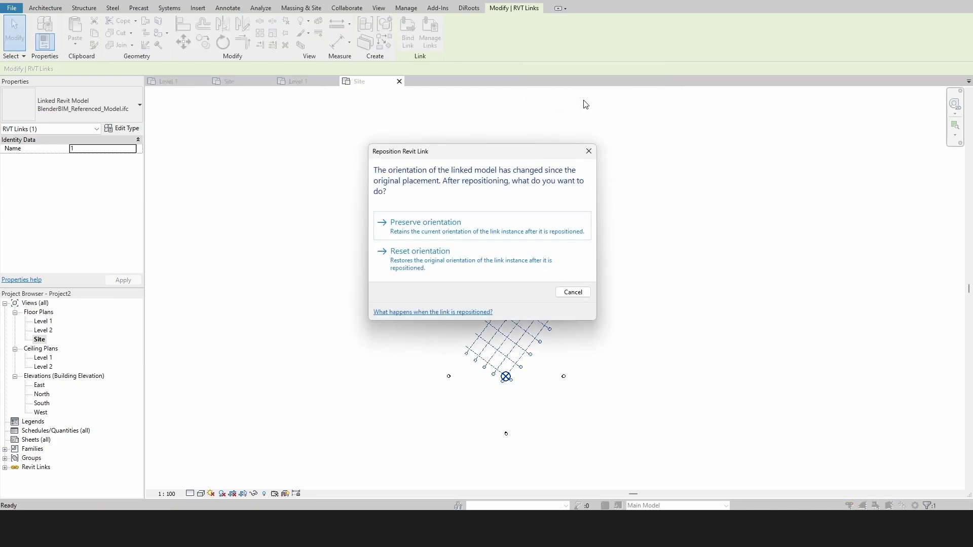
pyautogui.click(426, 268)
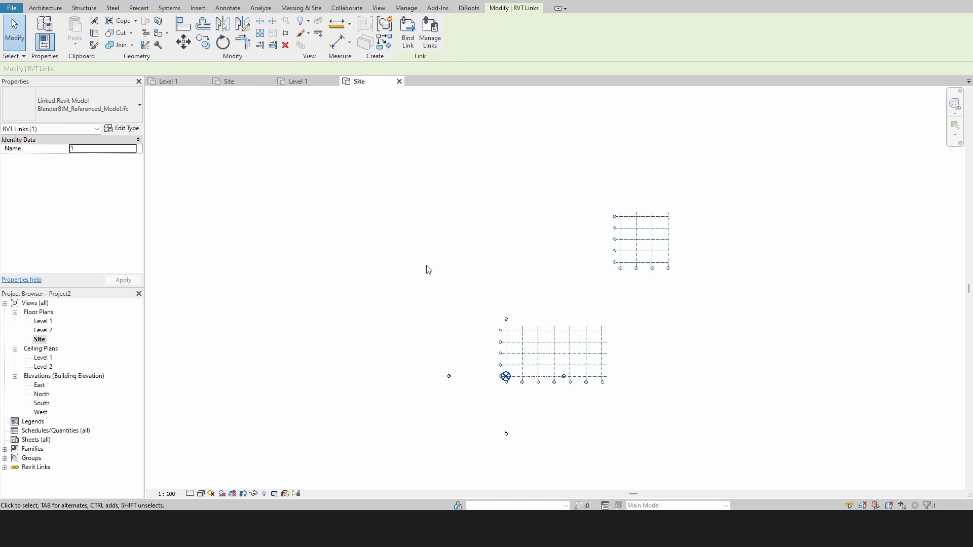
pyautogui.scroll(1, 575, 341)
pyautogui.moveTo(576, 341); pyautogui.dragTo(566, 342, button='middle')
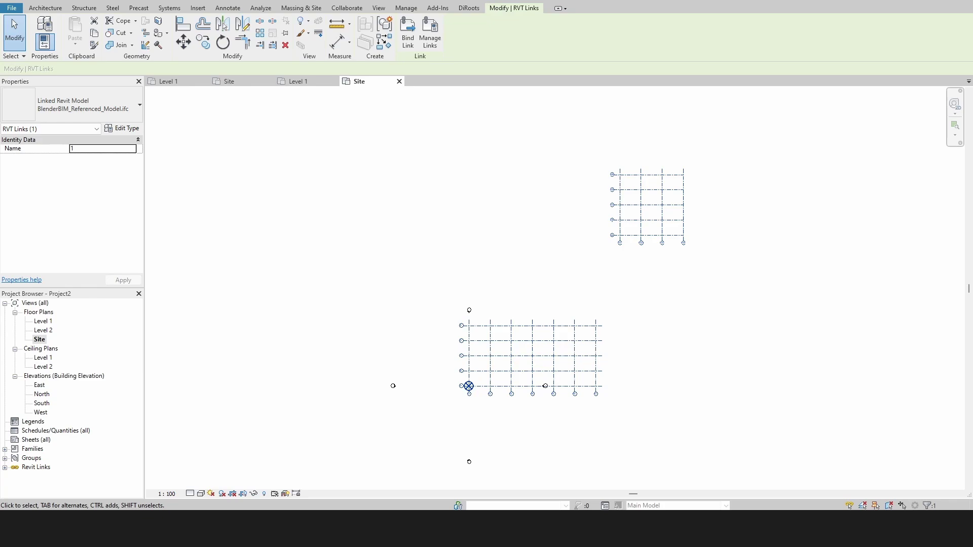
# - Draw Generic 200mm walls from 02/D to 07/D, then down grid 07 to B
pyautogui.click(460, 210)
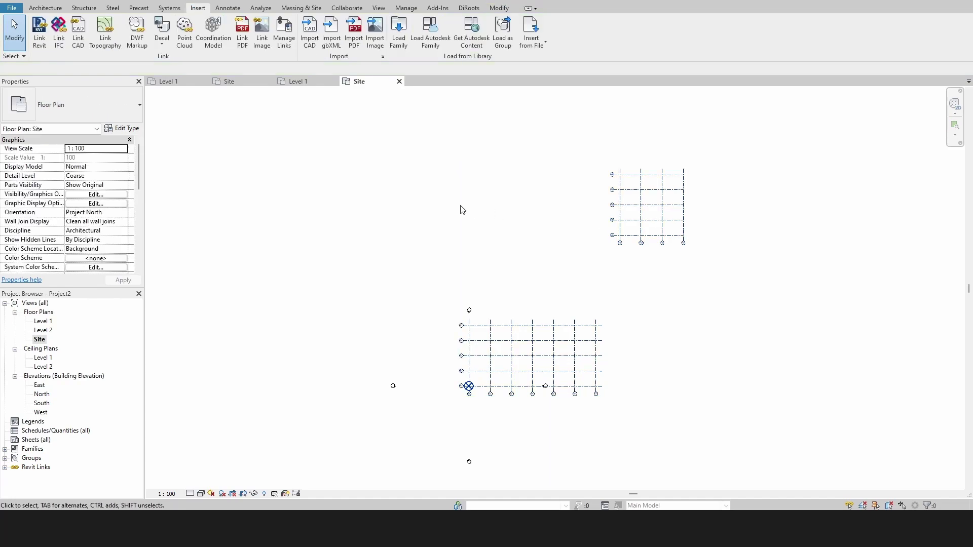
pyautogui.press('w')
pyautogui.press('a')
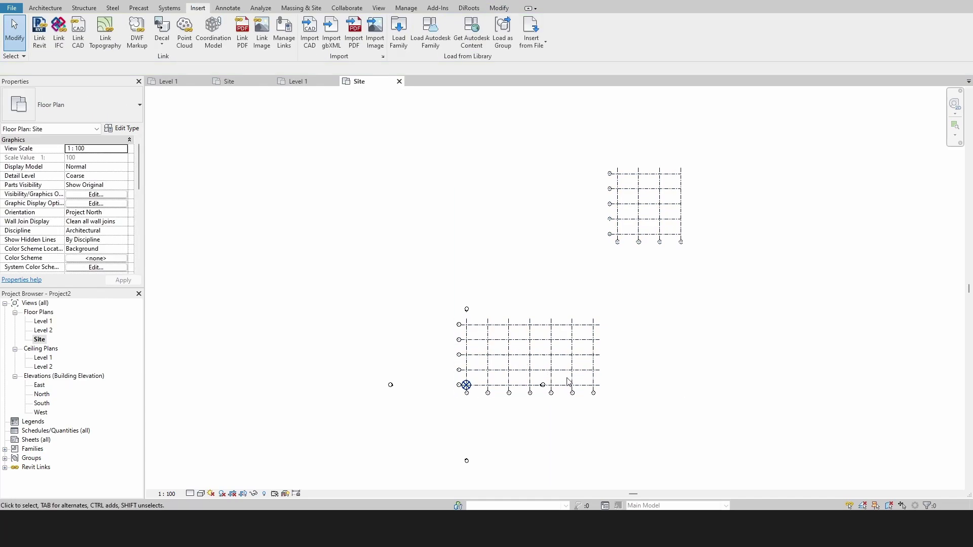
pyautogui.scroll(4, 536, 369)
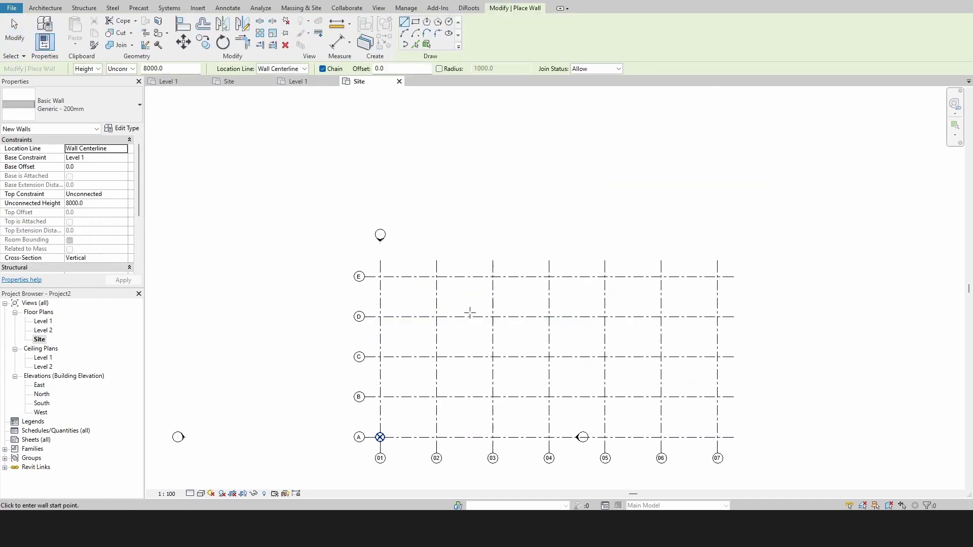
pyautogui.click(436, 317)
pyautogui.click(717, 317)
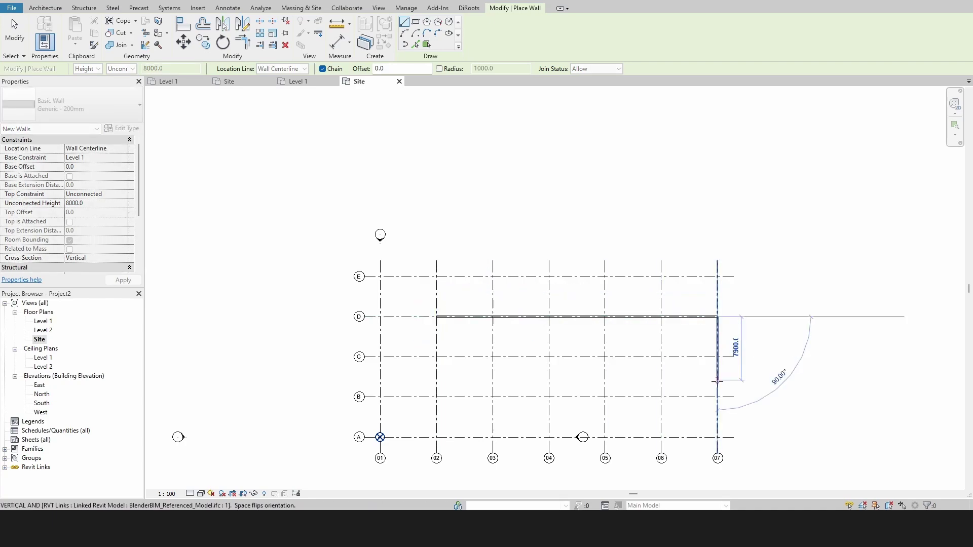
pyautogui.click(717, 396)
pyautogui.press('Escape')
pyautogui.press('Escape')
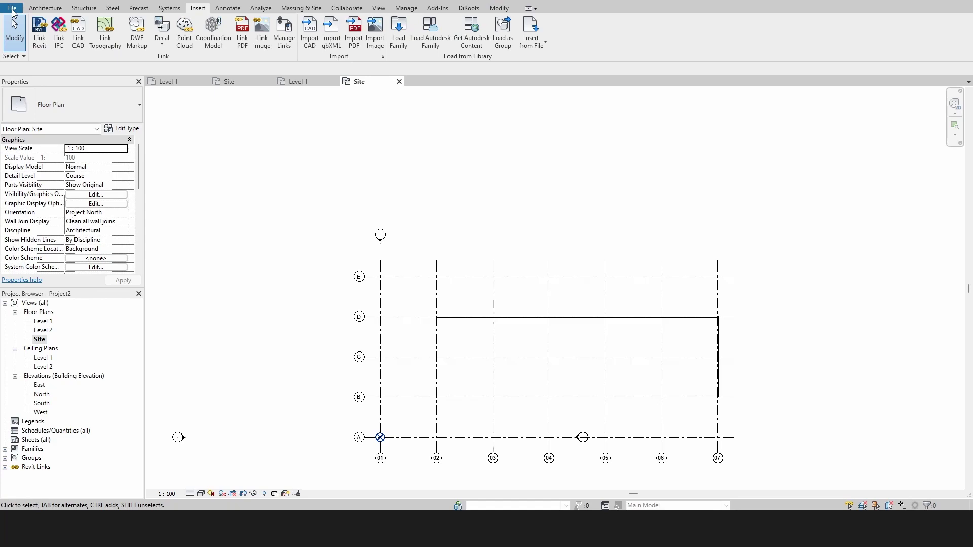
# - Start an IFC export and pick the IFC4 Design Transfer View setup
pyautogui.click(13, 9)
pyautogui.moveTo(68, 153)
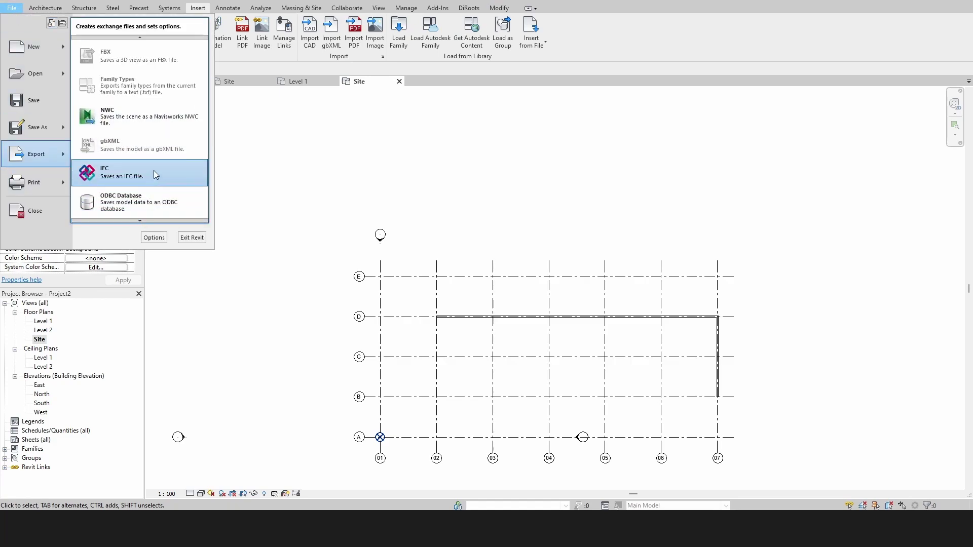
pyautogui.click(154, 170)
pyautogui.click(462, 211)
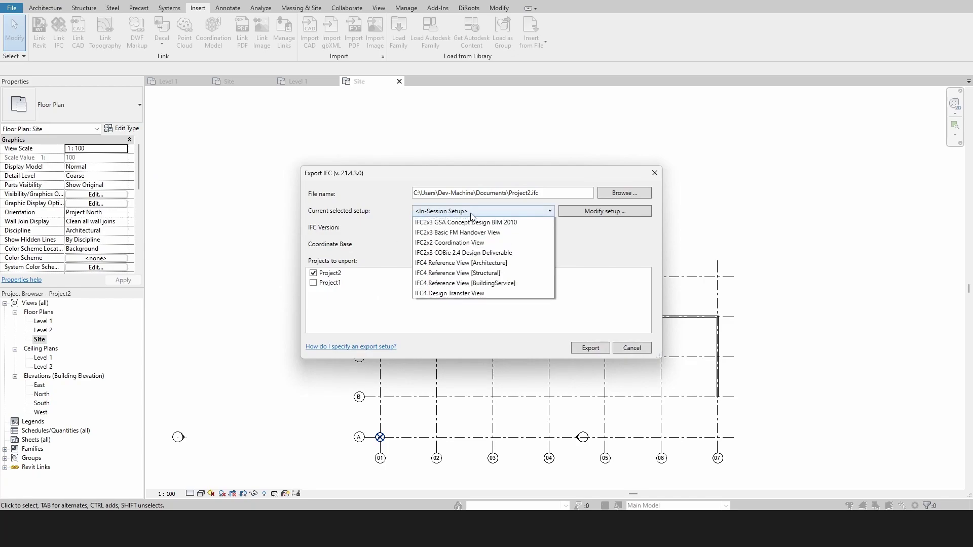
pyautogui.click(433, 324)
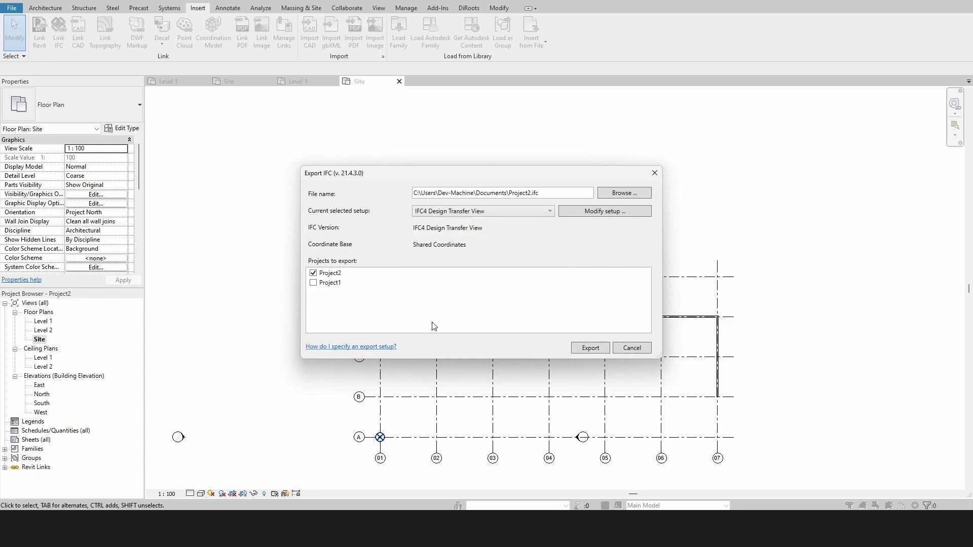
# - In the setup, set Coordinate Base to Project Base Point and EPSG code 26192
pyautogui.click(601, 212)
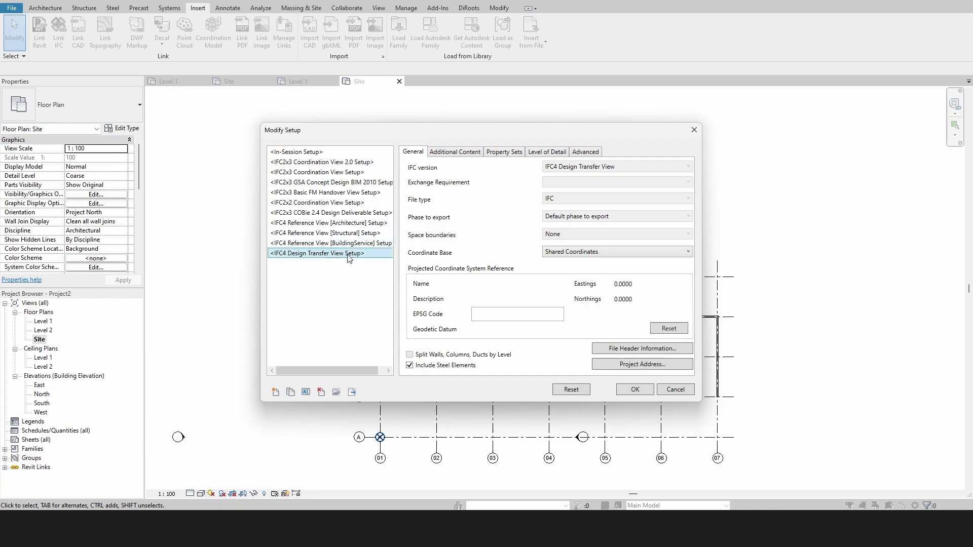
pyautogui.click(547, 255)
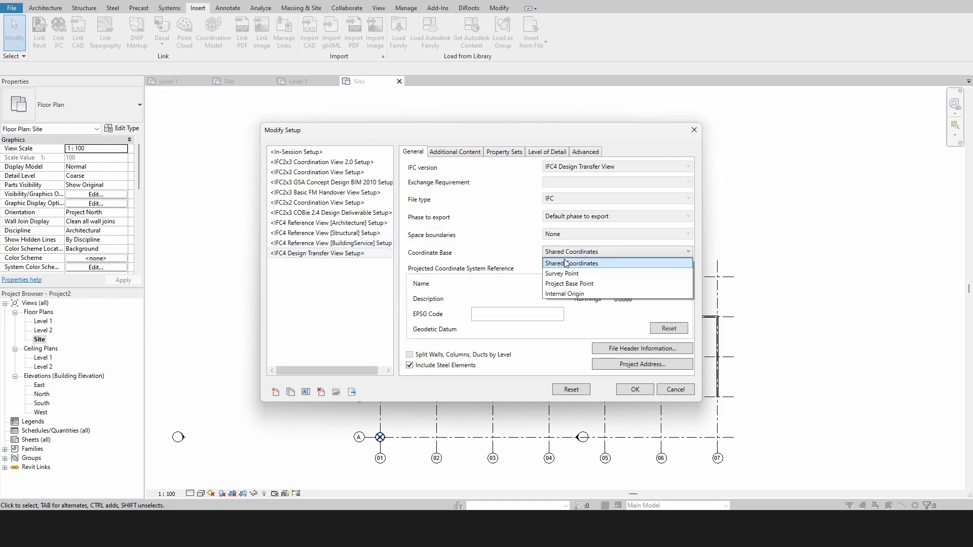
pyautogui.click(582, 283)
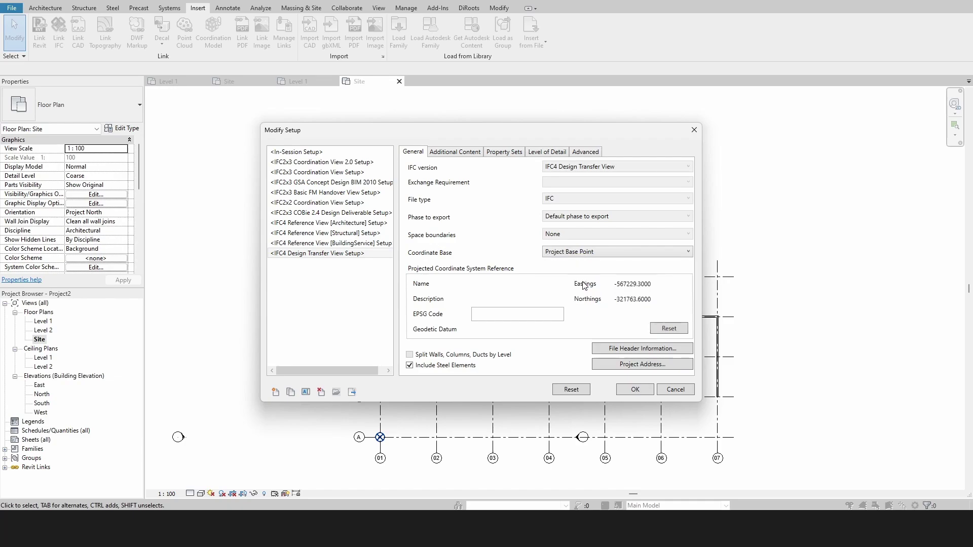
pyautogui.click(553, 318)
pyautogui.write('26192')
pyautogui.press('Tab')
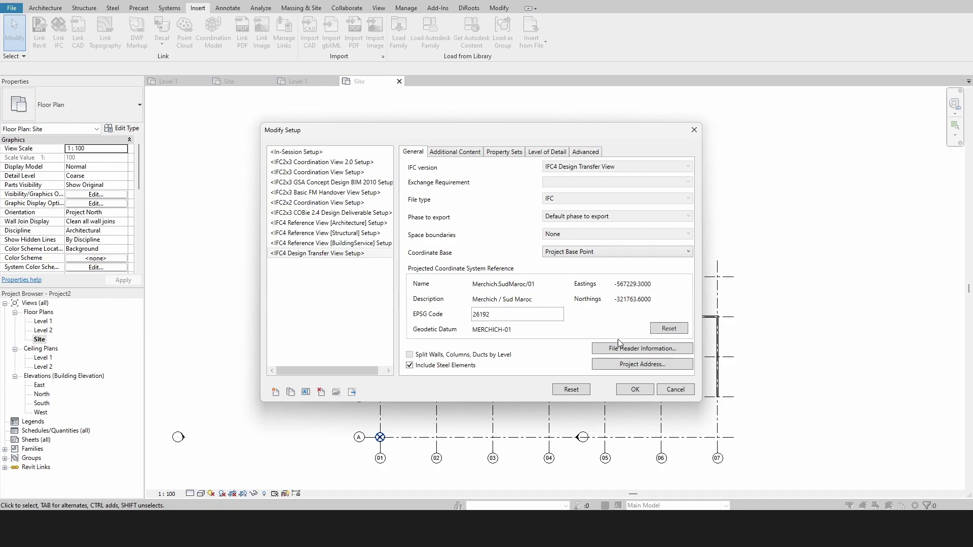
# - Accept the setup and export the walls as Revit_walls.ifc instead of Project2
pyautogui.click(635, 390)
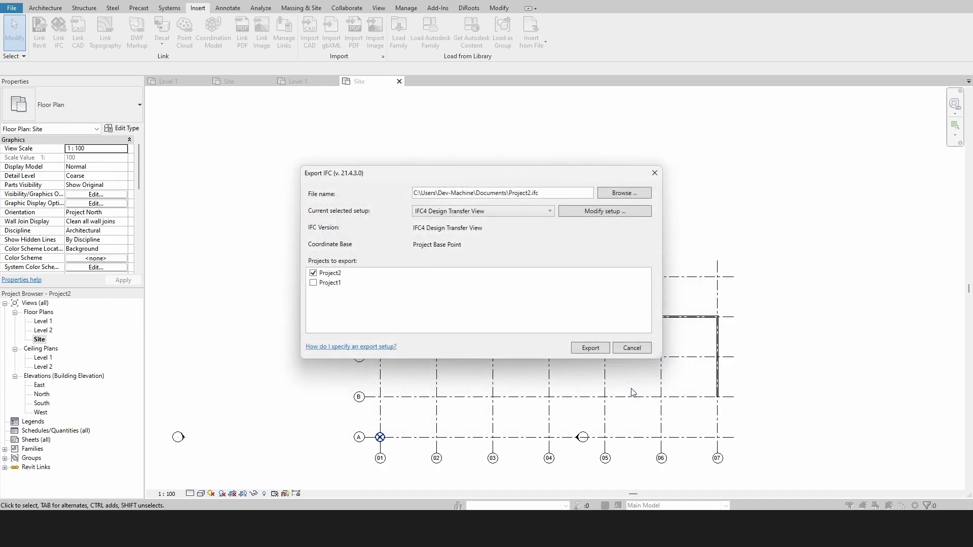
pyautogui.click(506, 193)
pyautogui.moveTo(509, 193); pyautogui.dragTo(528, 193)
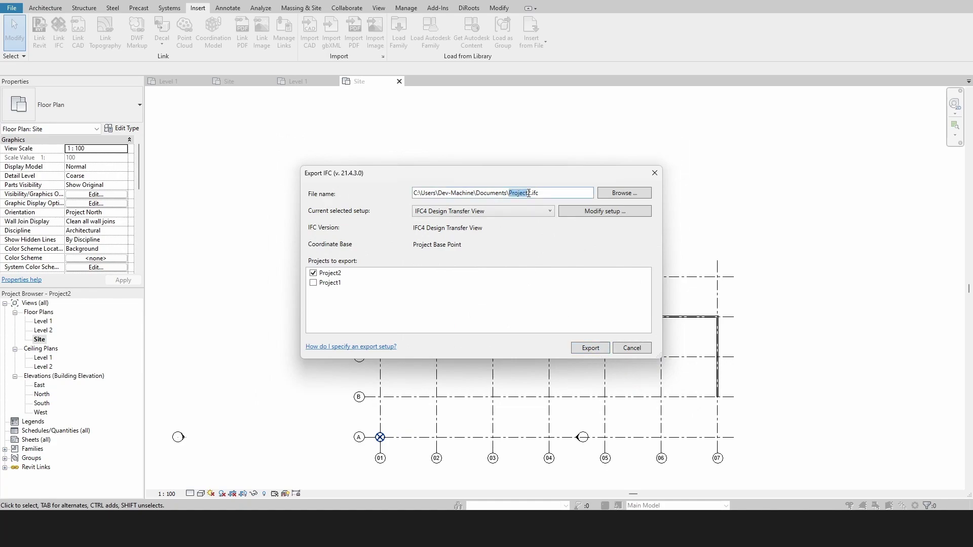
pyautogui.write('rEV')
pyautogui.write('evit_walls')
pyautogui.click(587, 348)
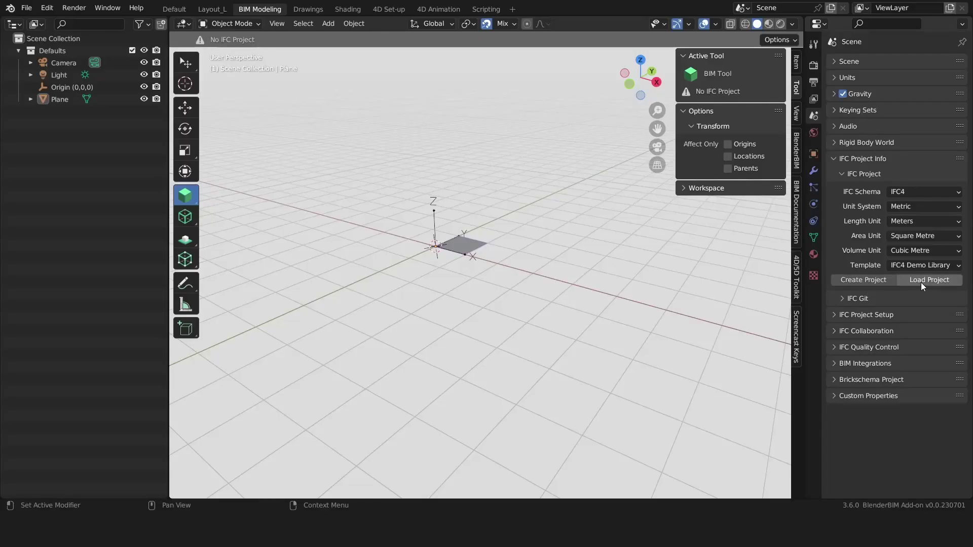
# - Load Revit_walls.ifc as the IFC project in BlenderBIM
pyautogui.click(926, 280)
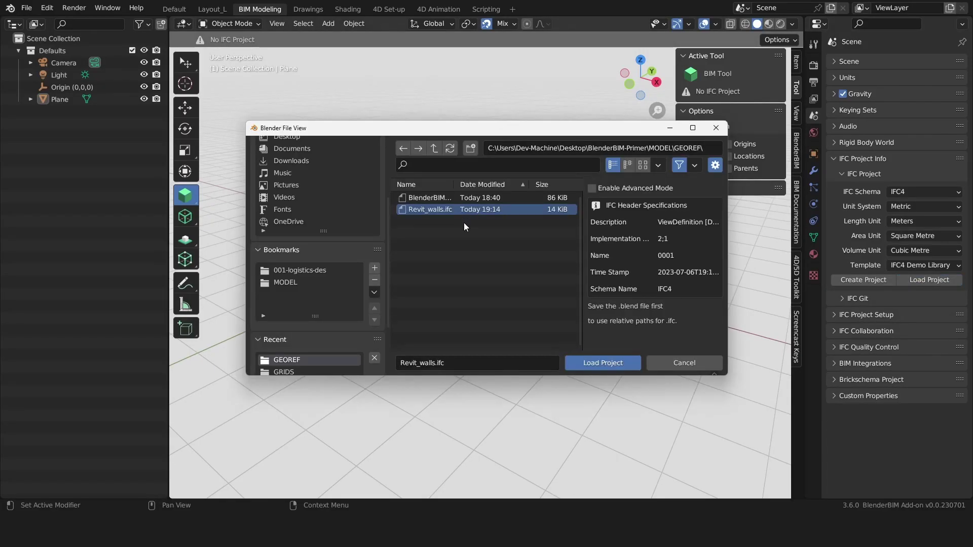
pyautogui.moveTo(388, 244); pyautogui.dragTo(337, 244)
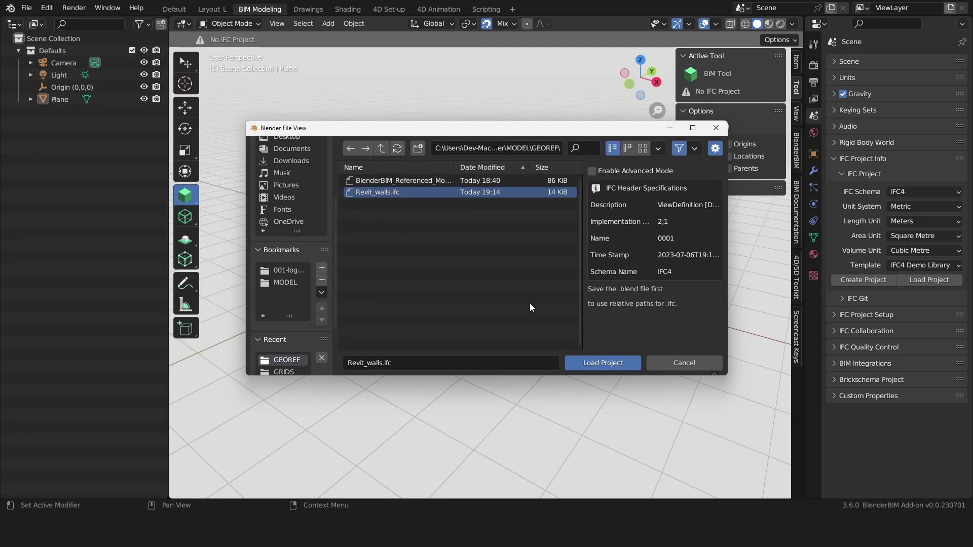
pyautogui.click(618, 364)
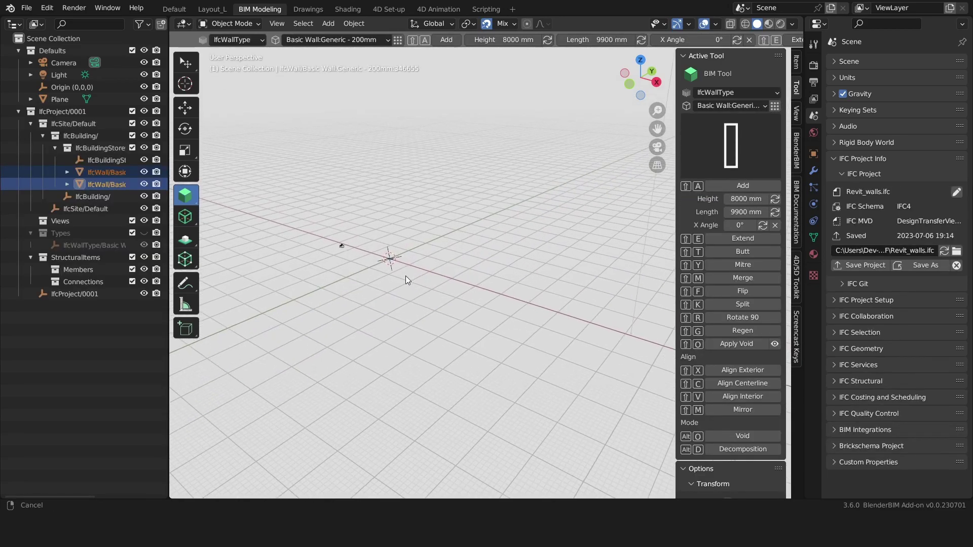
# - Select the first imported IfcWall in the outliner and view it from the top
pyautogui.moveTo(405, 276); pyautogui.dragTo(222, 218, button='middle')
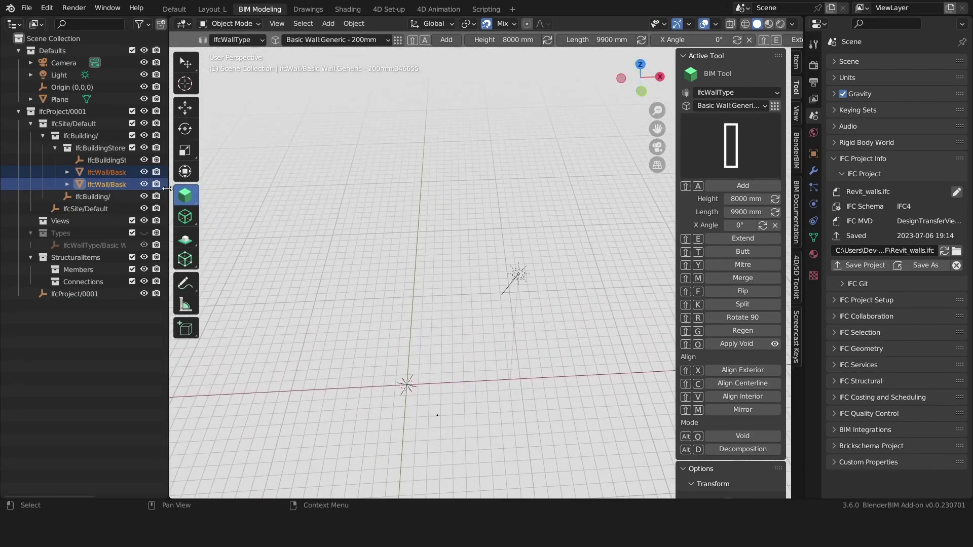
pyautogui.moveTo(167, 188); pyautogui.dragTo(380, 189)
pyautogui.click(197, 172)
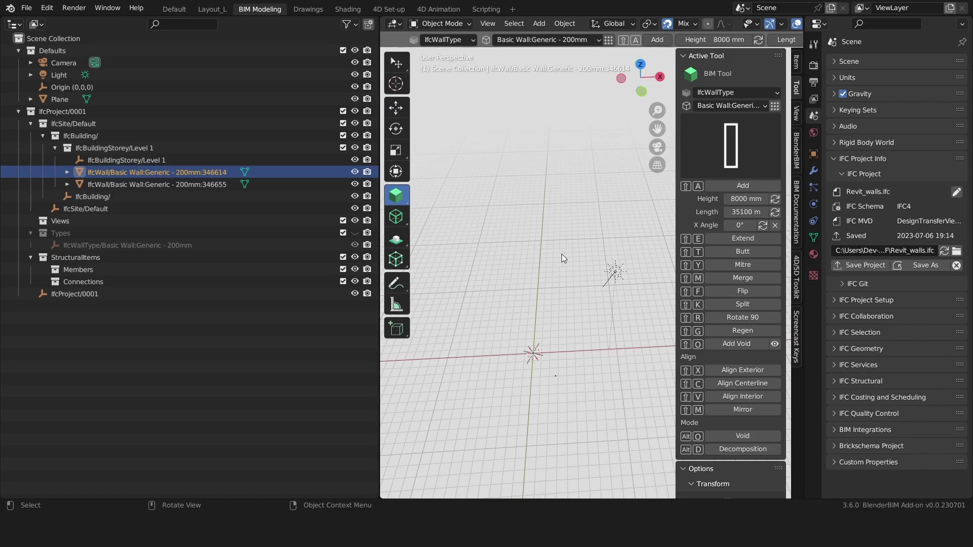
pyautogui.scroll(-5, 547, 270)
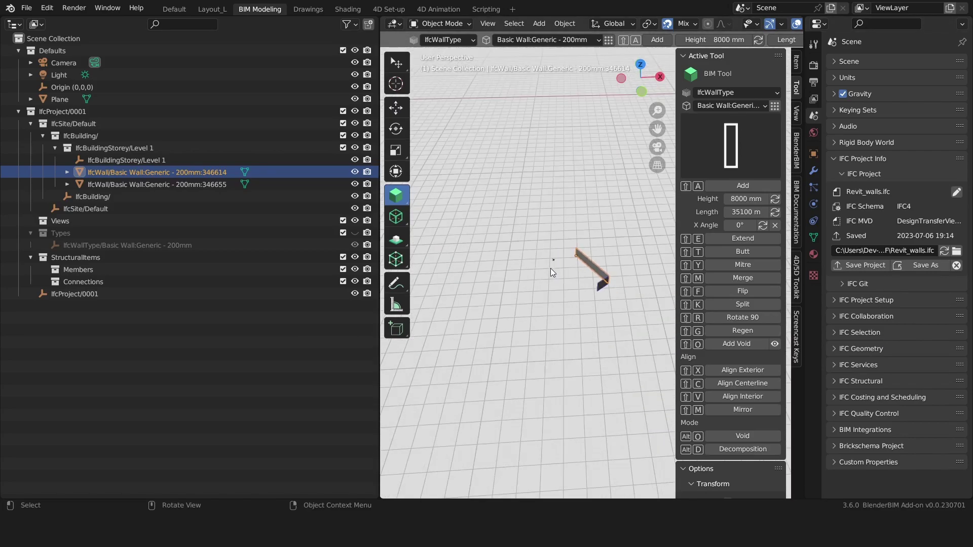
pyautogui.moveTo(550, 268); pyautogui.dragTo(566, 331, button='middle')
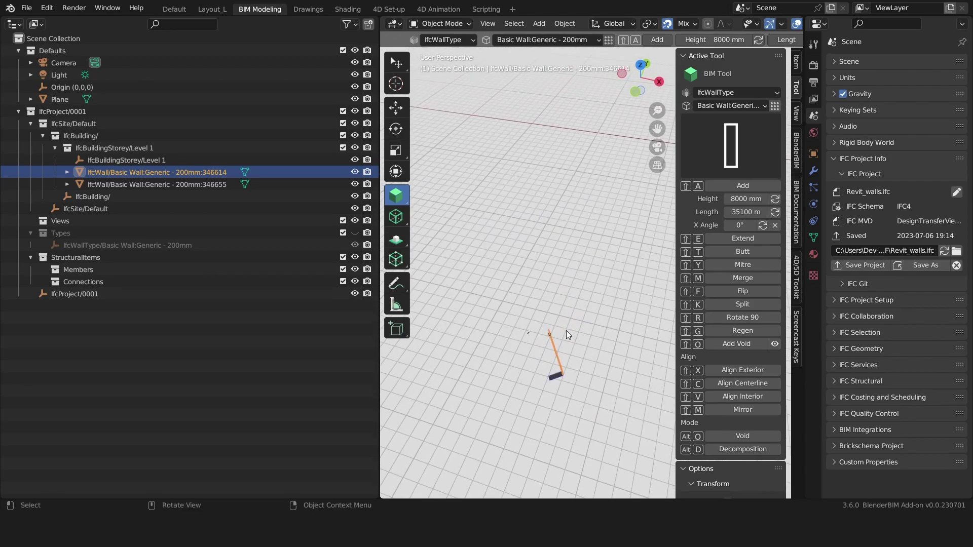
pyautogui.press('KP_7')
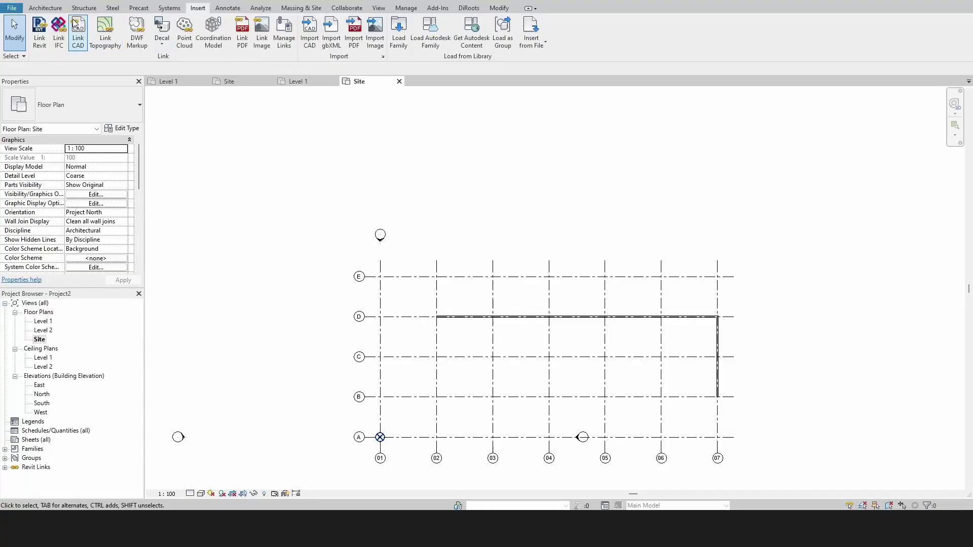
# - Re-export the walls to IFC, keeping the coordinate base at Project Base Point
pyautogui.click(11, 7)
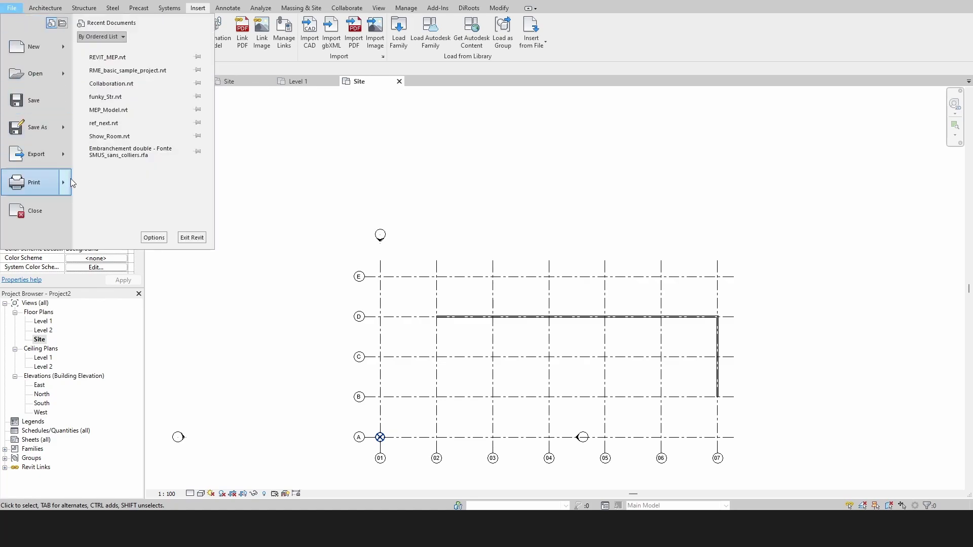
pyautogui.moveTo(63, 155)
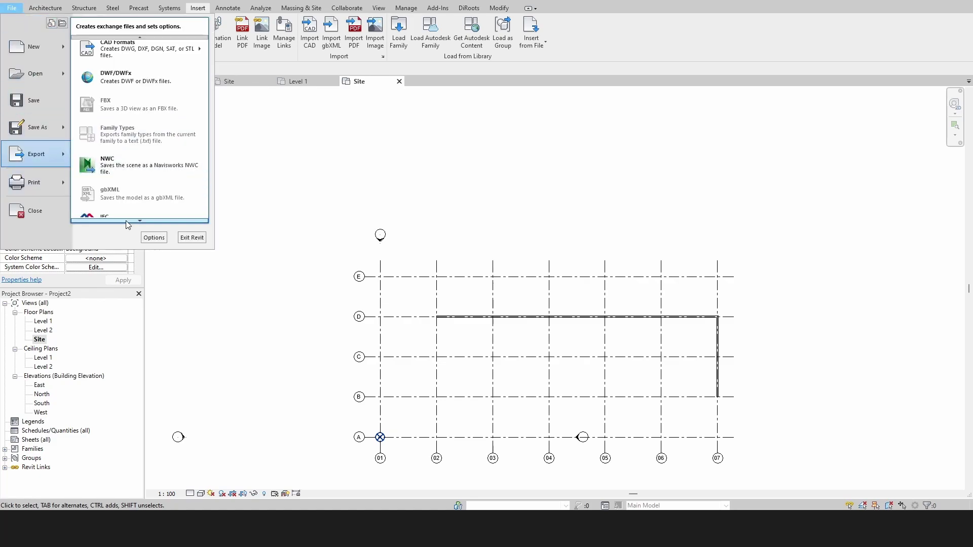
pyautogui.click(131, 205)
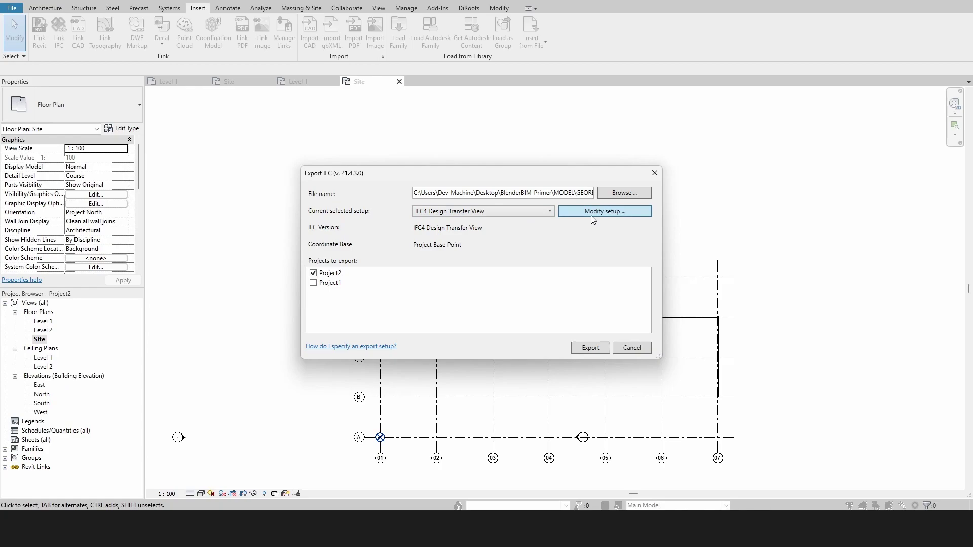
pyautogui.click(593, 220)
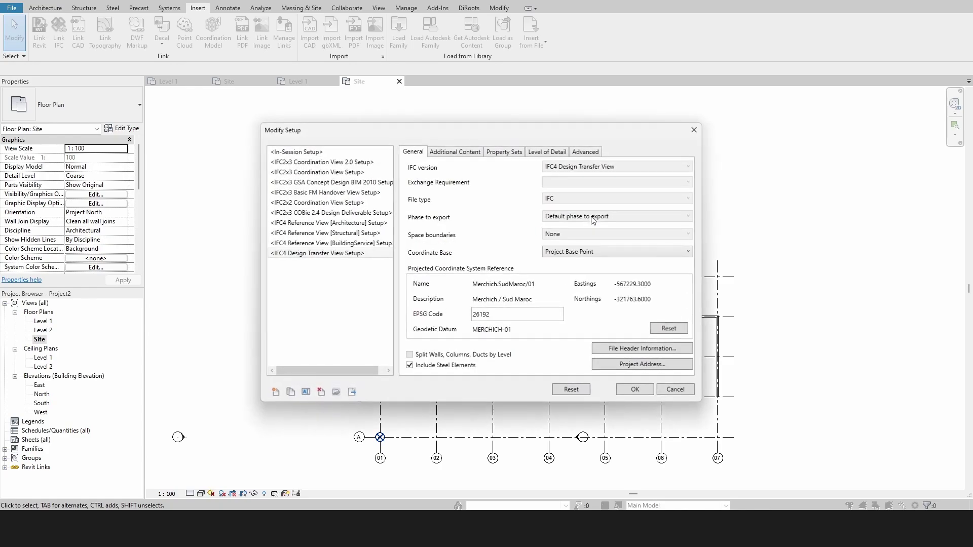
pyautogui.click(604, 253)
pyautogui.click(582, 274)
pyautogui.click(575, 252)
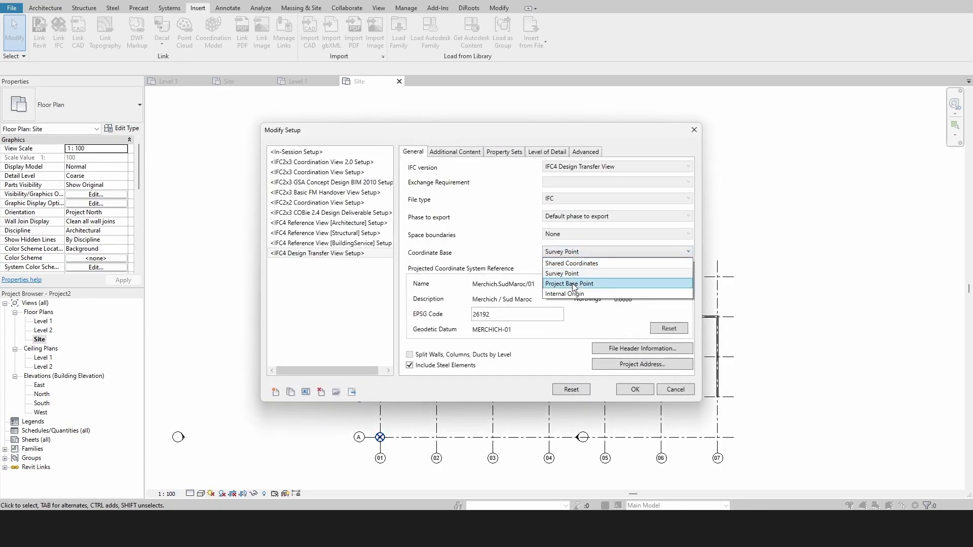
pyautogui.click(574, 286)
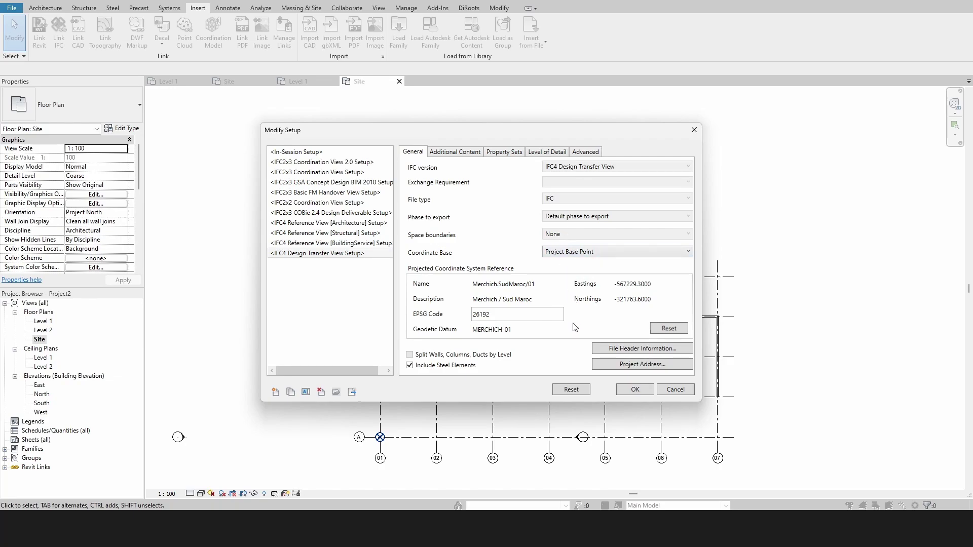
pyautogui.click(635, 389)
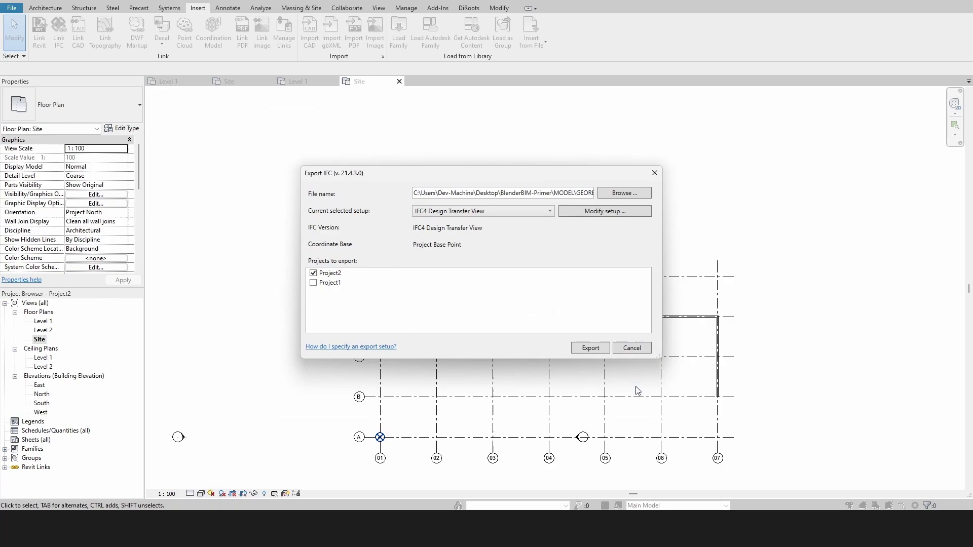
pyautogui.click(591, 350)
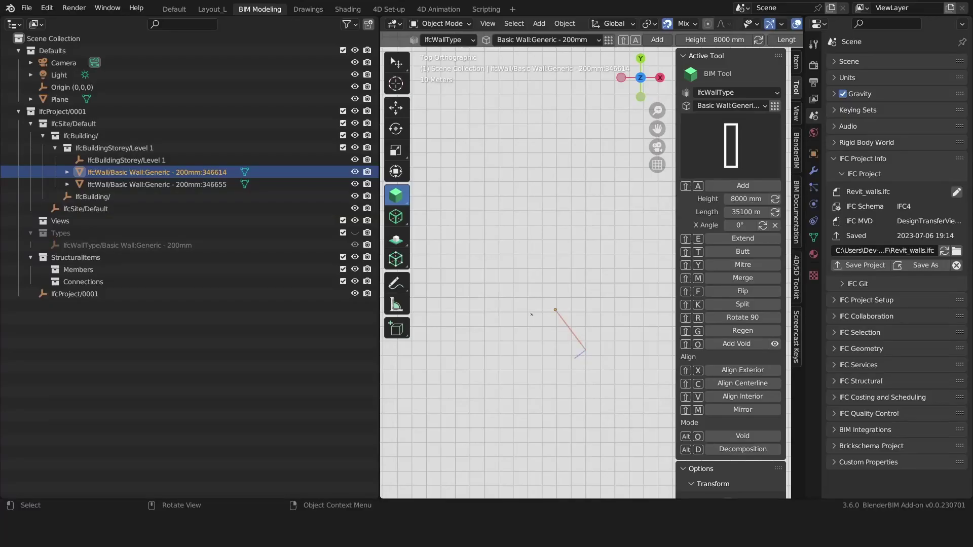
# - Close Blender without saving the untitled scene
pyautogui.rightClick(599, 530)
pyautogui.click(557, 495)
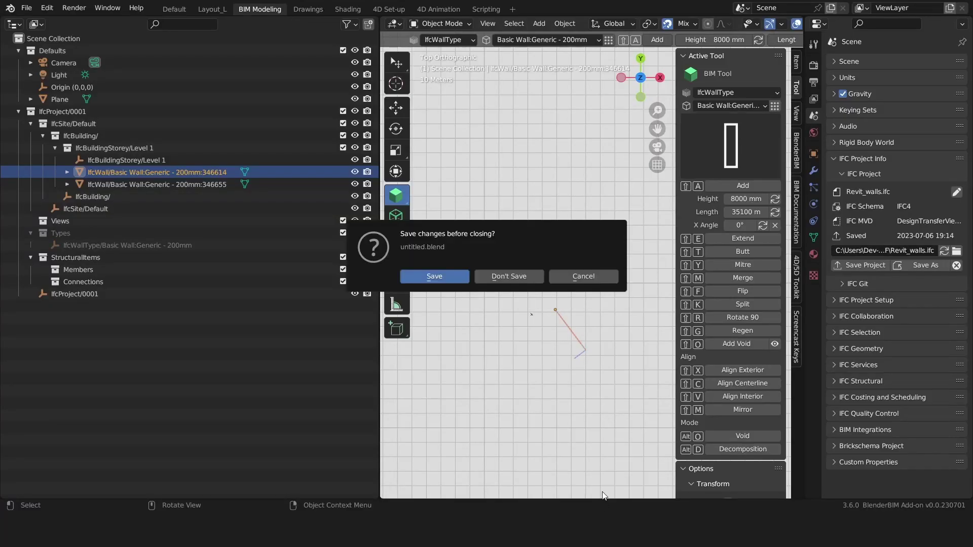
pyautogui.click(523, 278)
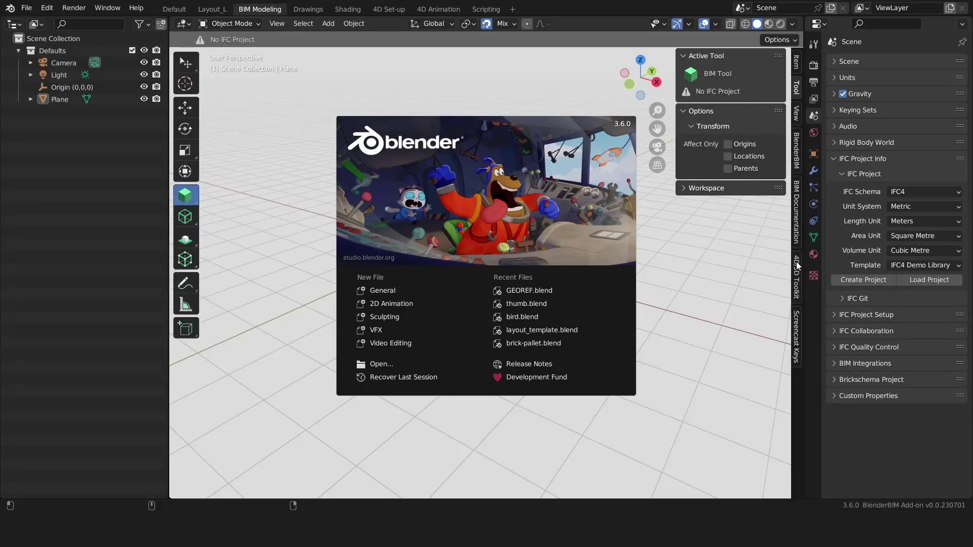
# - In the restarted Blender, load Project2.ifc as the IFC project
pyautogui.click(916, 285)
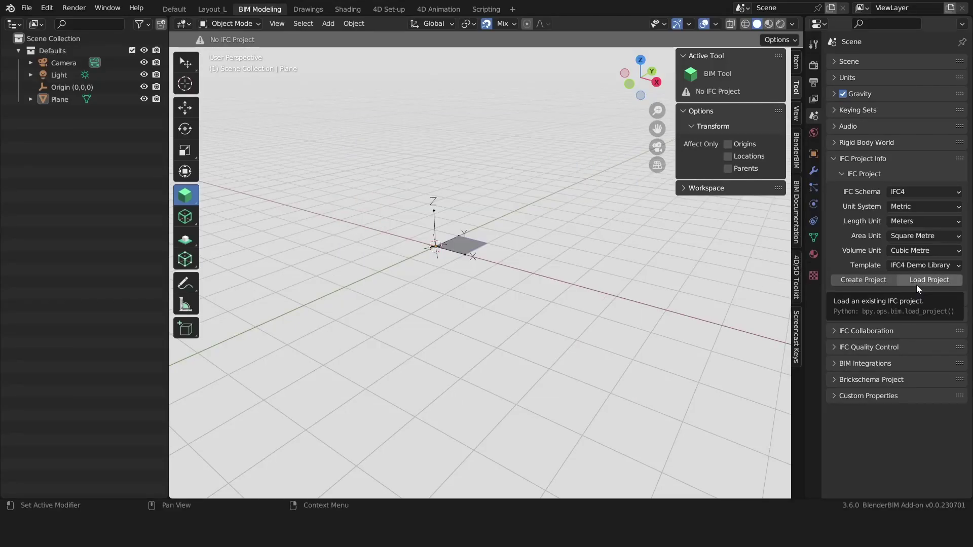
pyautogui.click(916, 282)
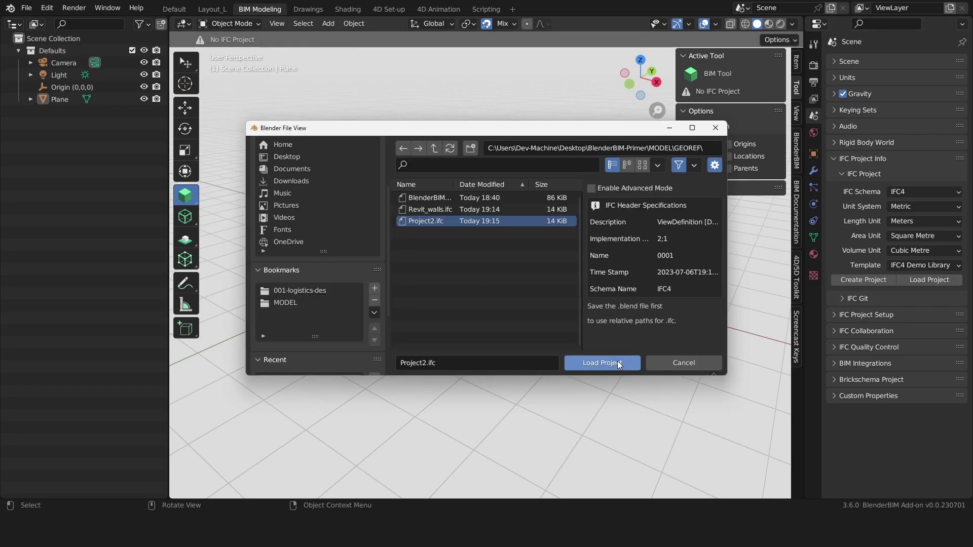
pyautogui.click(617, 362)
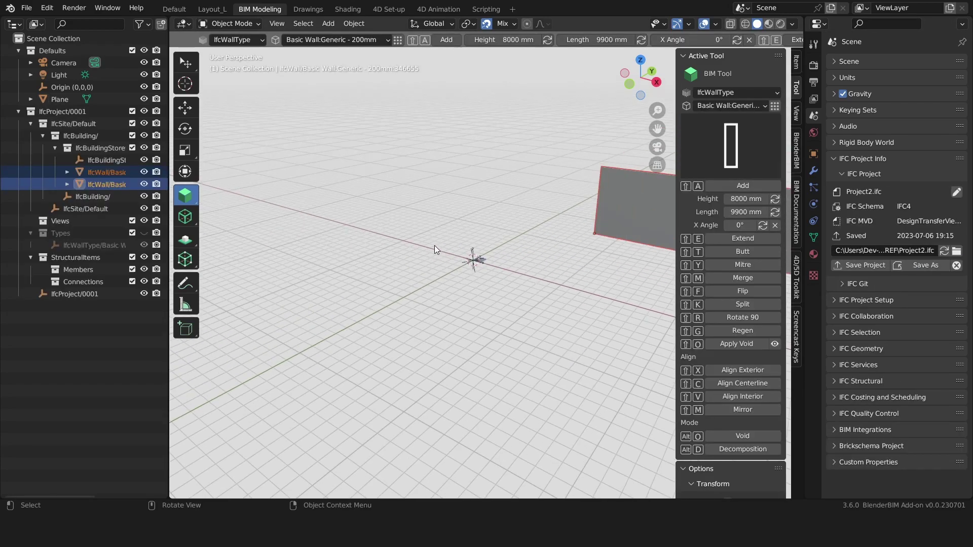
# - Check the walls from top and 3-D views, then save as Revit_Link.blend
pyautogui.press('KP_7')
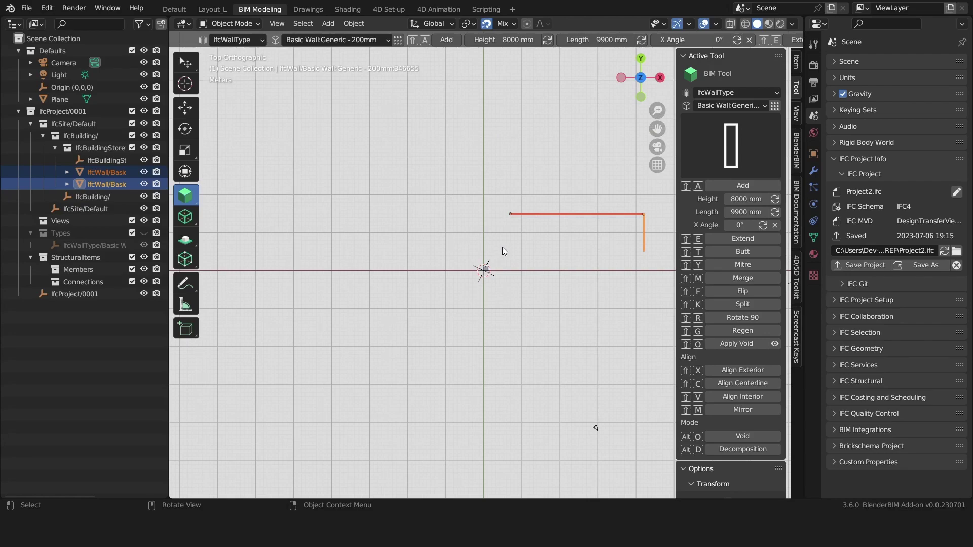
pyautogui.moveTo(502, 275); pyautogui.dragTo(862, 263, button='middle')
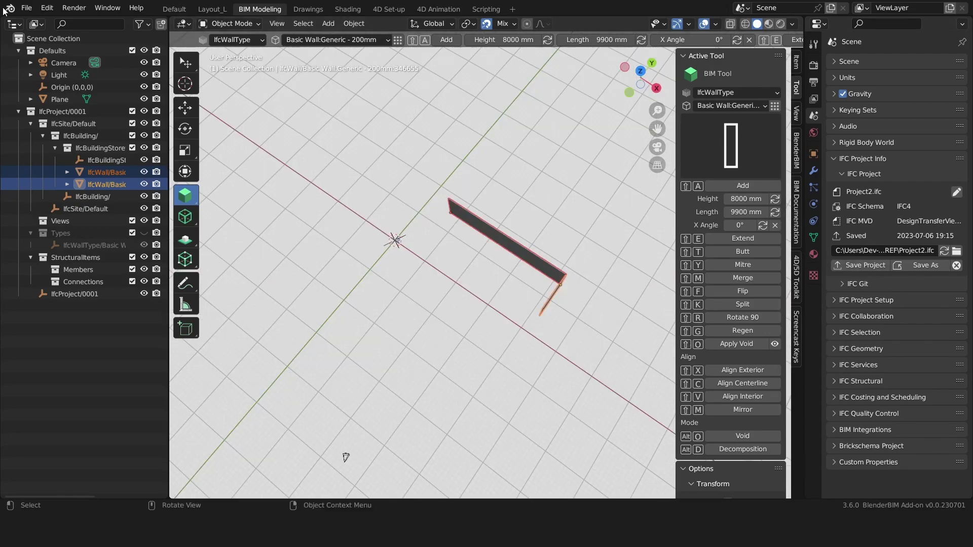
pyautogui.click(26, 8)
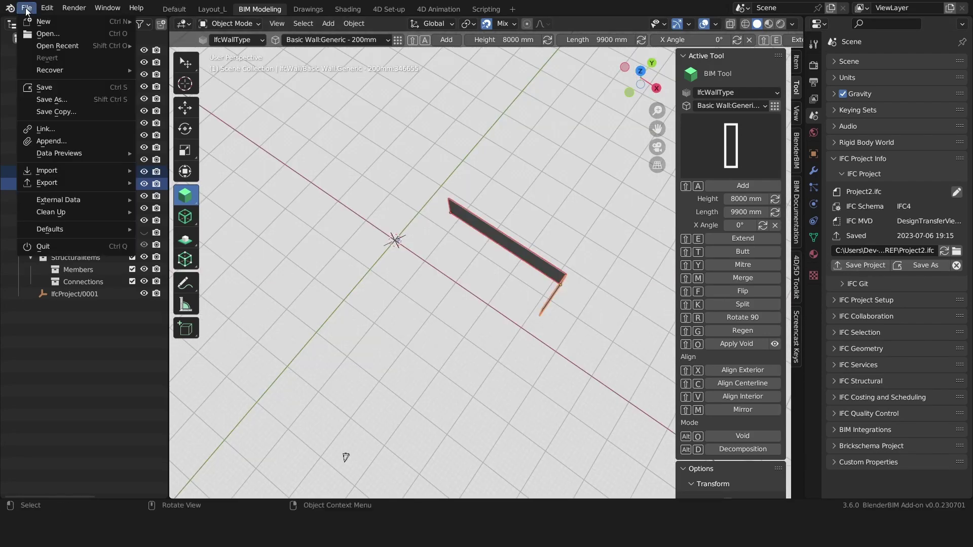
pyautogui.click(69, 98)
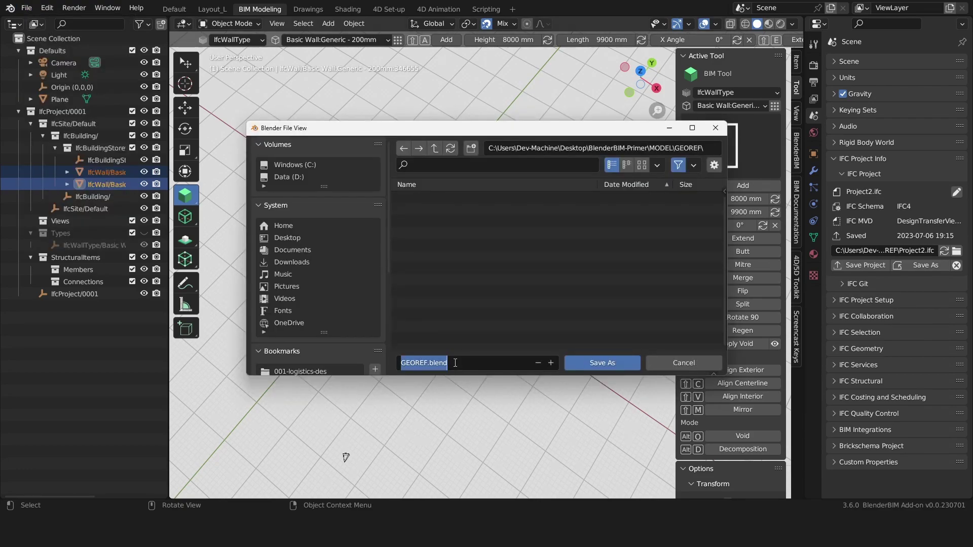
pyautogui.write('Revit_Link')
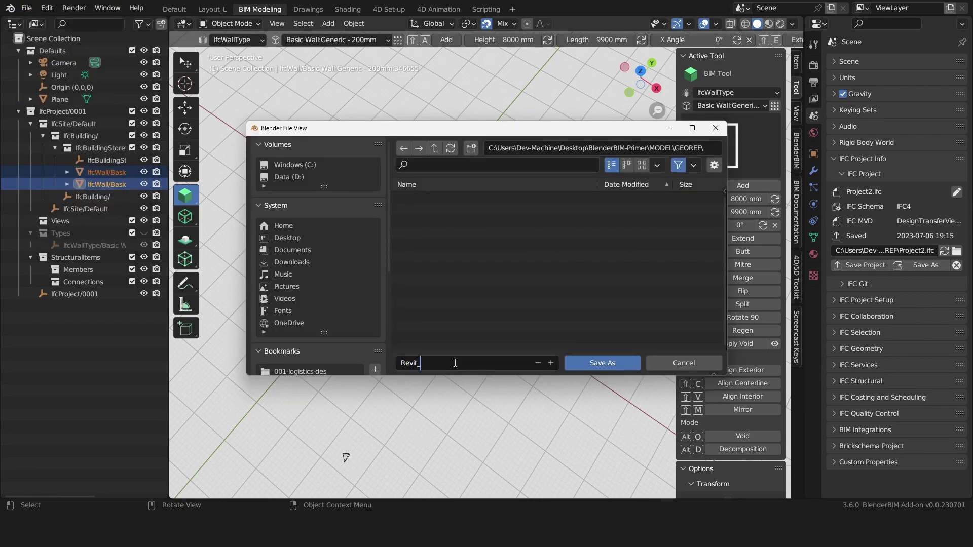
pyautogui.press('Return')
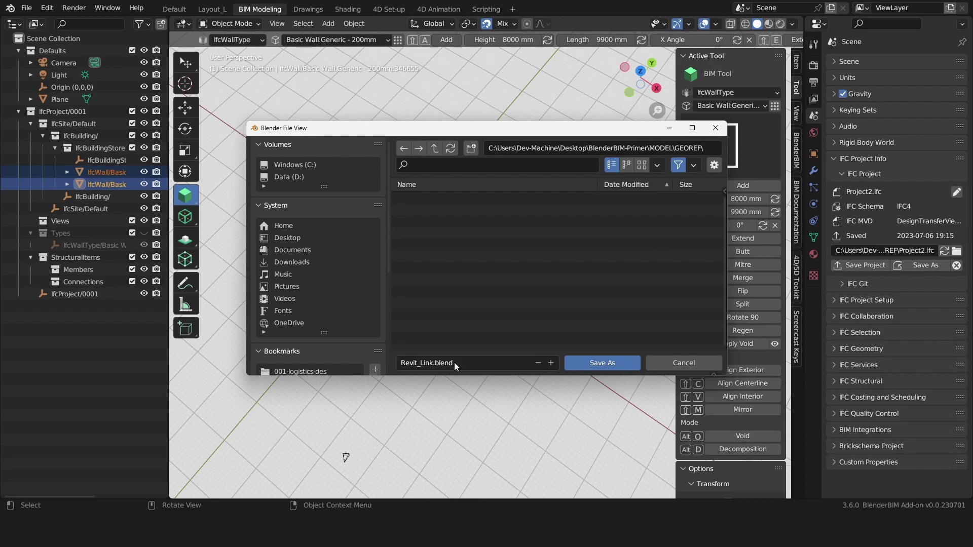
pyautogui.click(590, 363)
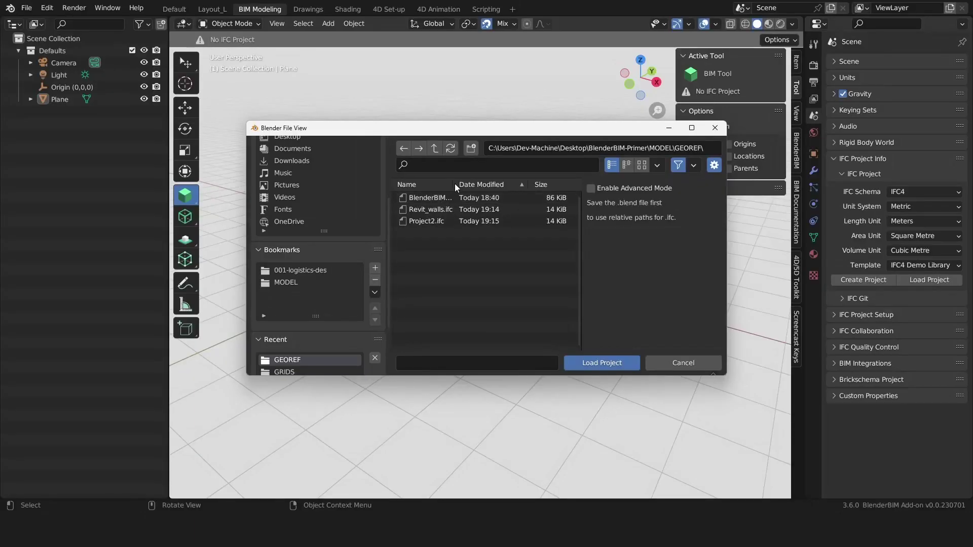
# - Load BlenderBIM_Referenced_Model.ifc and view its grid from the top
pyautogui.click(431, 198)
pyautogui.moveTo(388, 222); pyautogui.dragTo(303, 222)
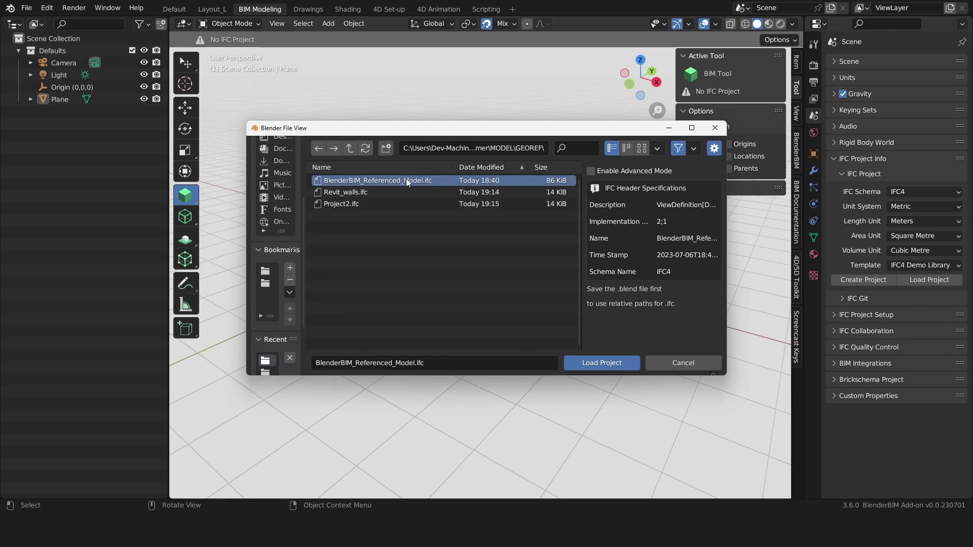
pyautogui.click(600, 360)
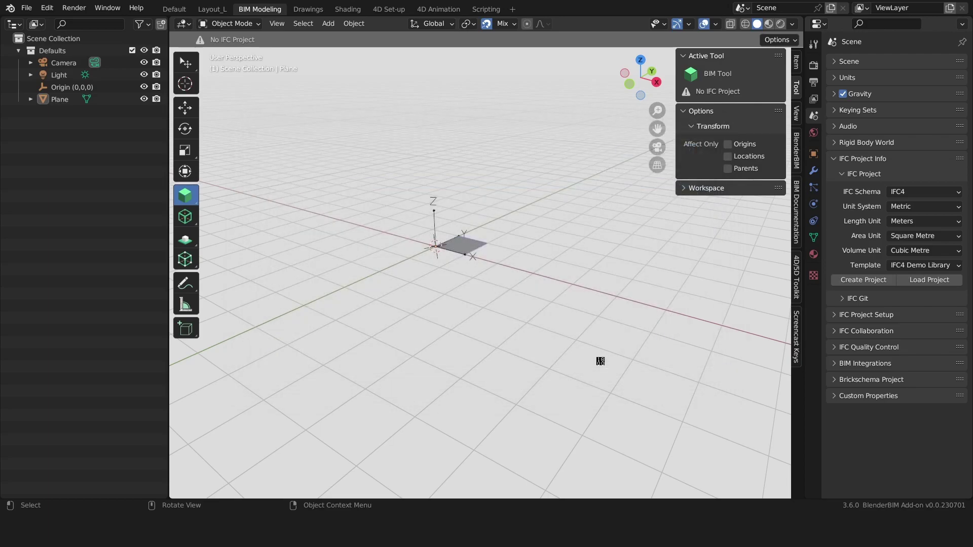
pyautogui.scroll(-4, 569, 301)
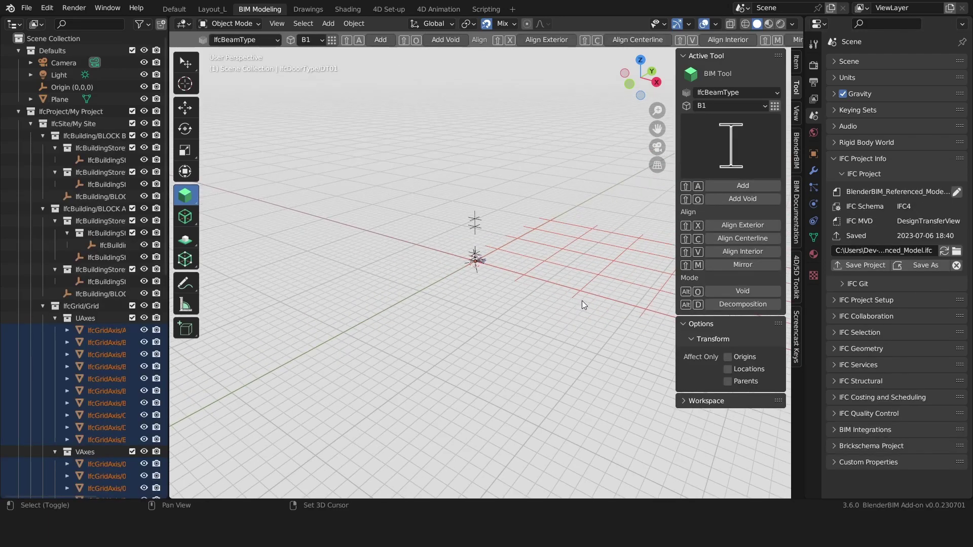
pyautogui.press('KP_7')
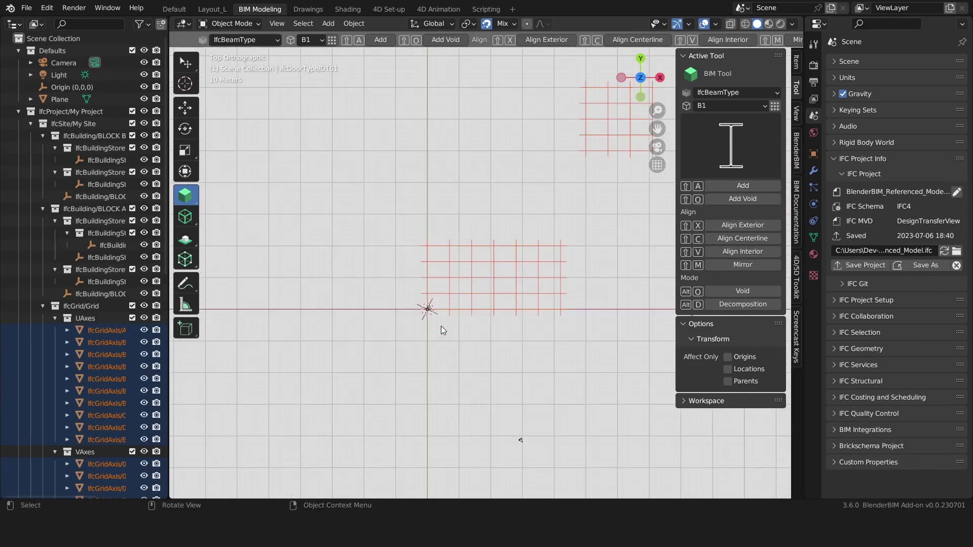
# - Link Revit_Link.blend into the grid model through IFC Project Setup > IFC Links
pyautogui.moveTo(441, 330); pyautogui.dragTo(541, 312, button='middle')
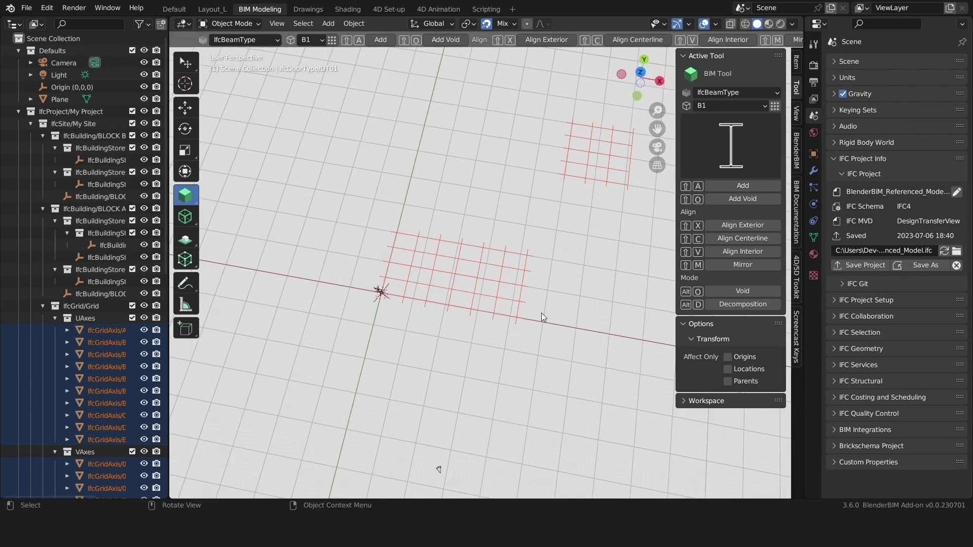
pyautogui.click(881, 300)
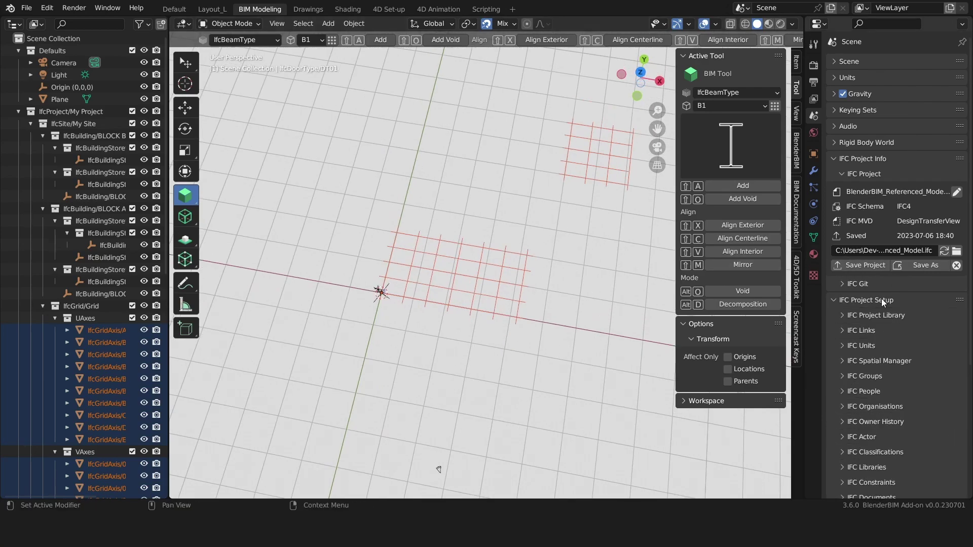
pyautogui.click(866, 330)
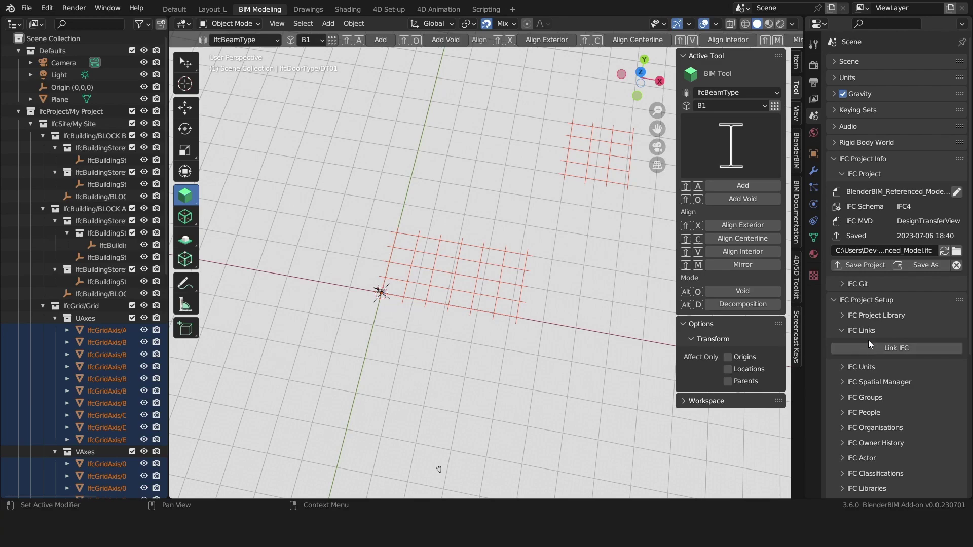
pyautogui.click(901, 350)
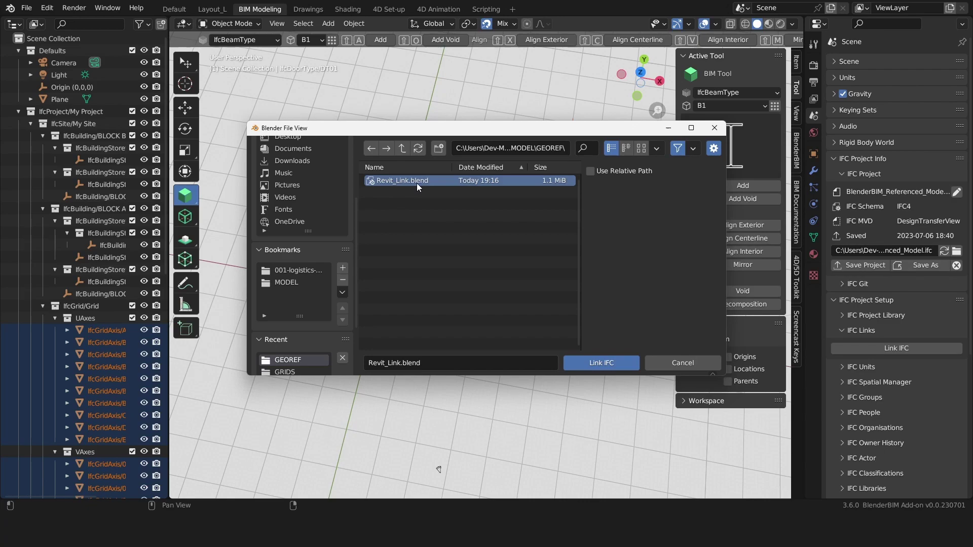
pyautogui.click(608, 363)
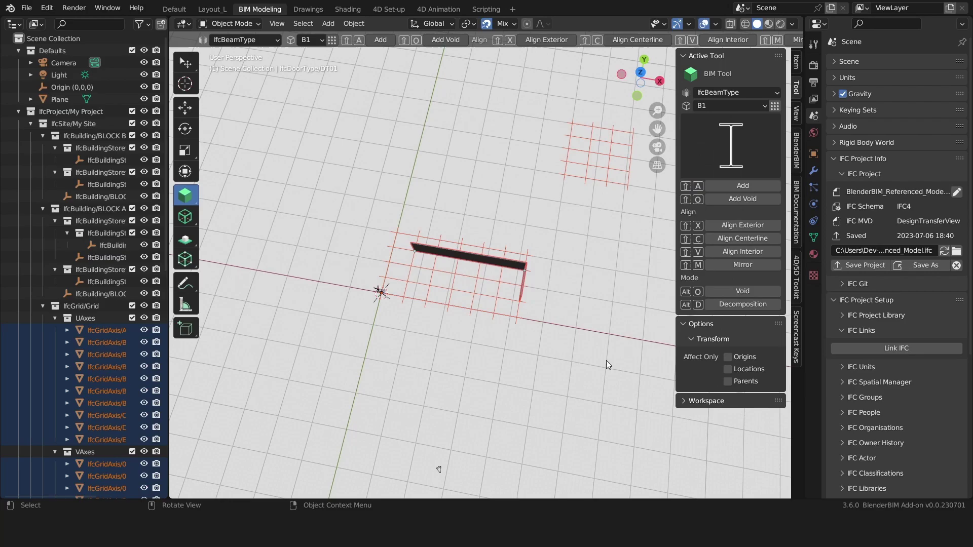
# - Zoom in and select the long and short linked Revit walls
pyautogui.moveTo(577, 339); pyautogui.dragTo(516, 251, button='middle')
pyautogui.click(411, 266)
pyautogui.click(522, 258)
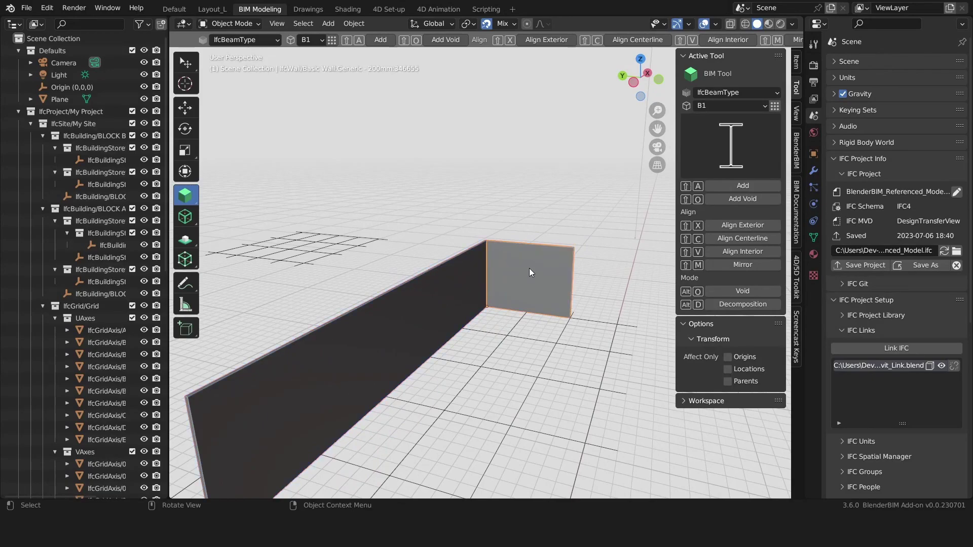